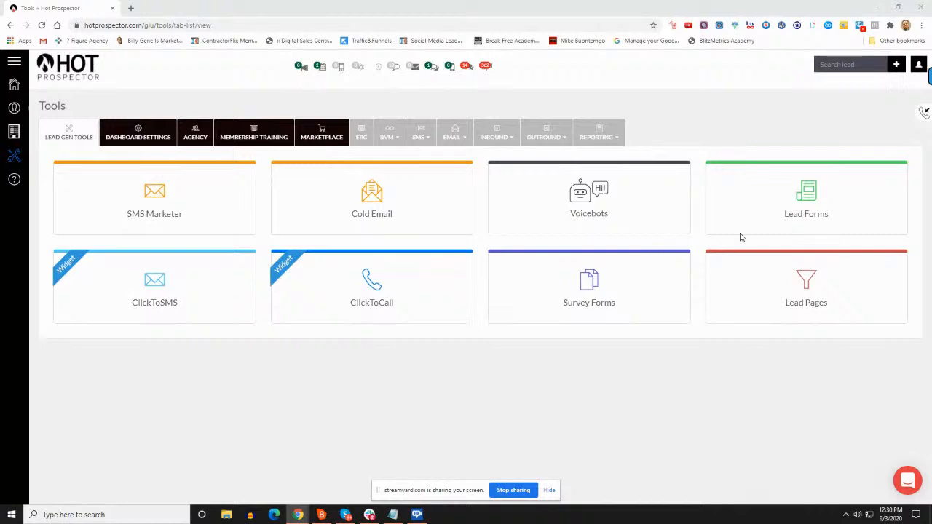
Start a new contract in the agency's Contracts and Proposals builder and name it "Basic old Contract"
left_click(195, 138)
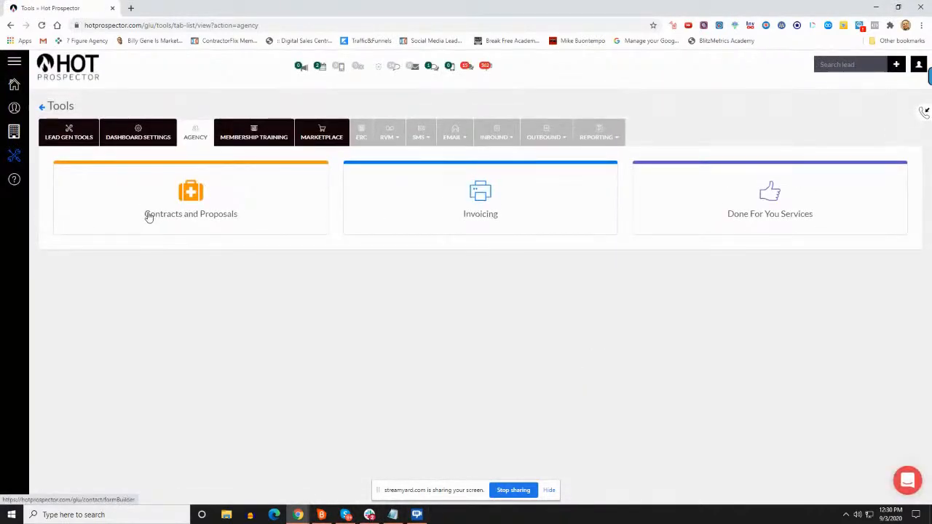
left_click(148, 214)
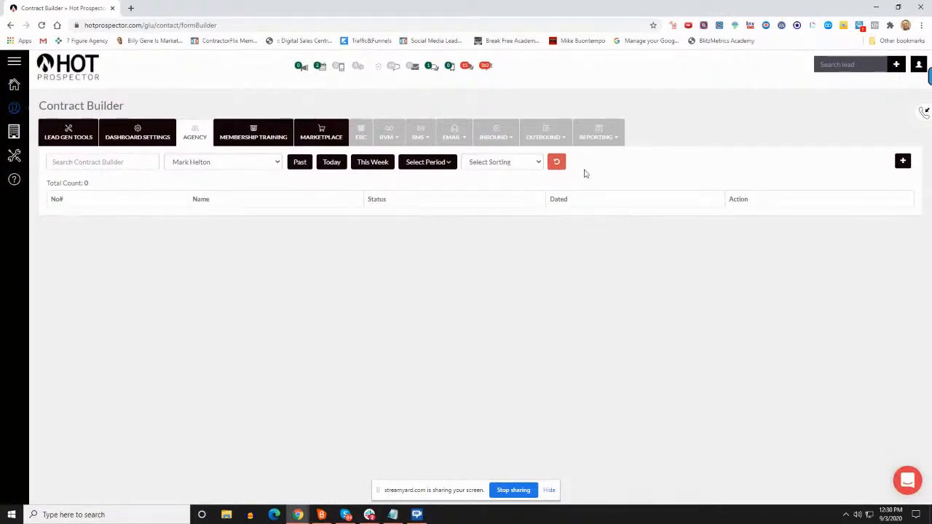
left_click(903, 161)
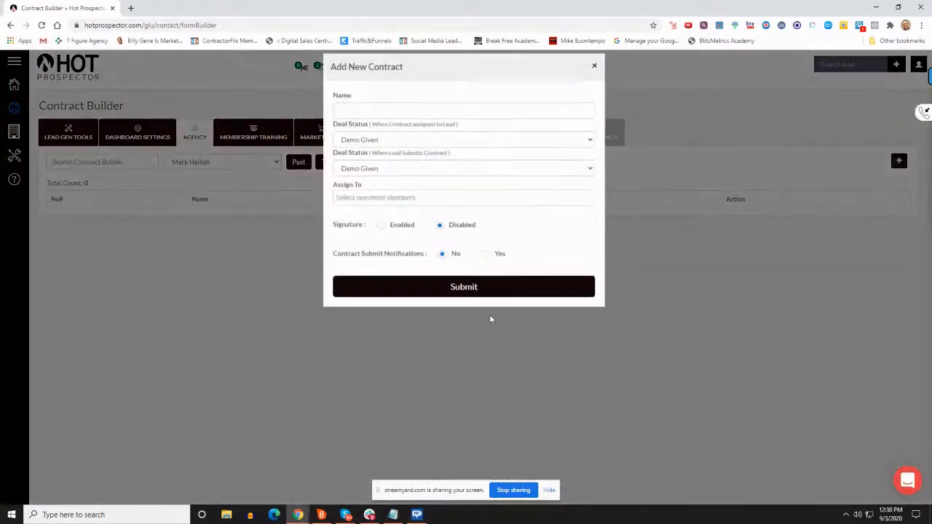
left_click(367, 122)
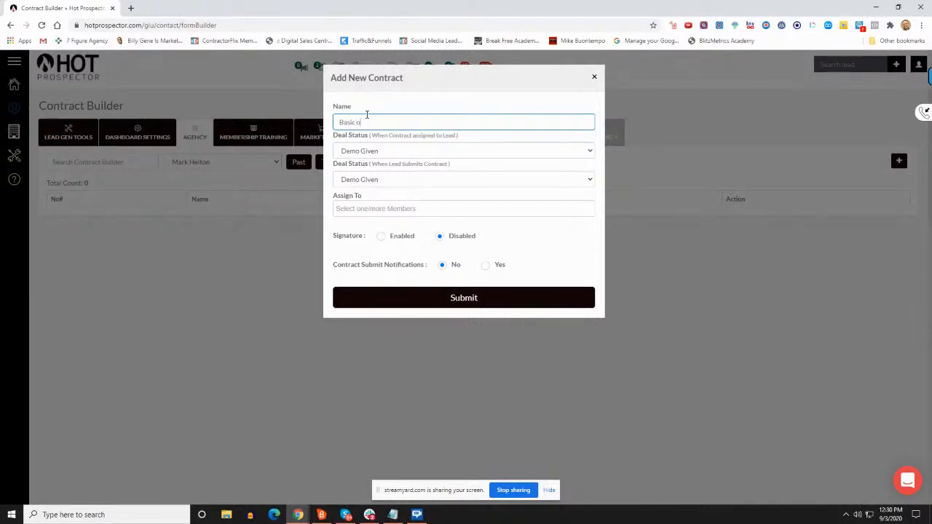
type("Basic old Contract")
left_click_drag(403, 125, 329, 122)
Set the deal status to Booked when the contract is assigned and Deal when the lead submits it
left_click_drag(370, 136, 459, 139)
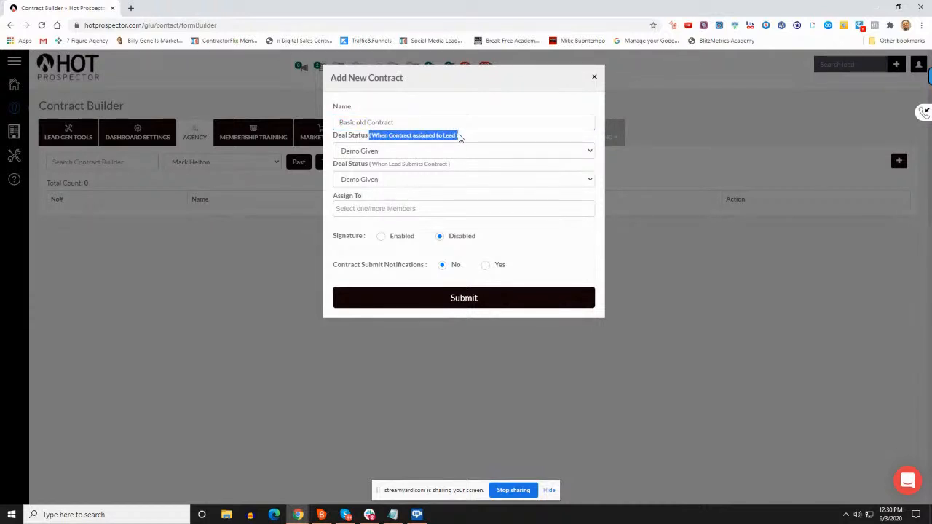
left_click(445, 150)
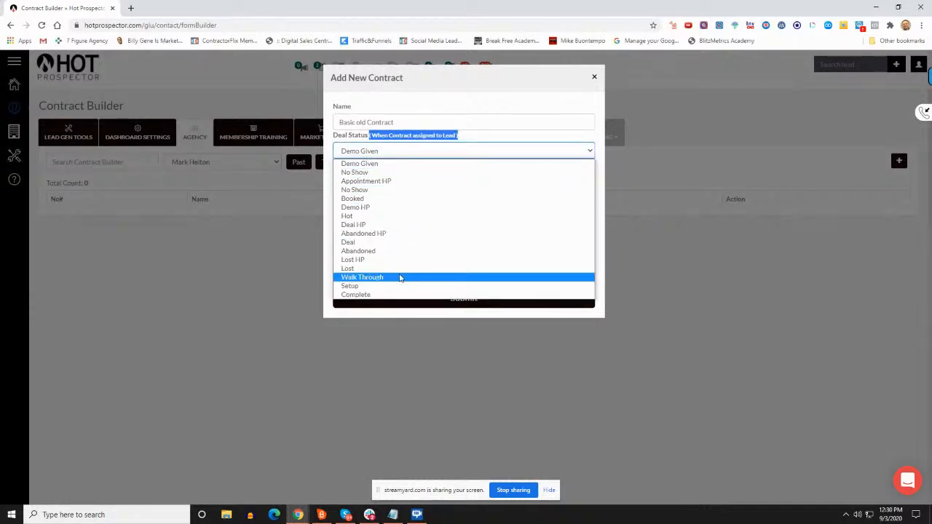
left_click(384, 200)
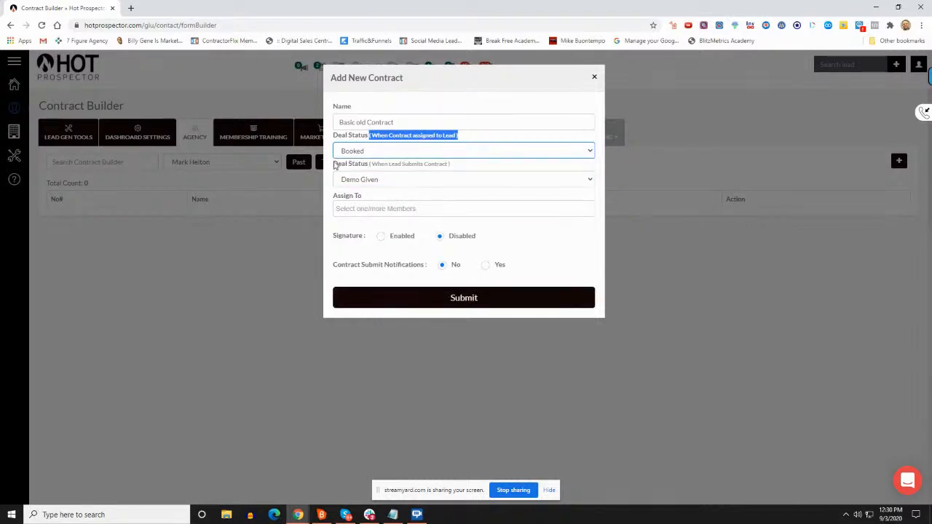
left_click(420, 130)
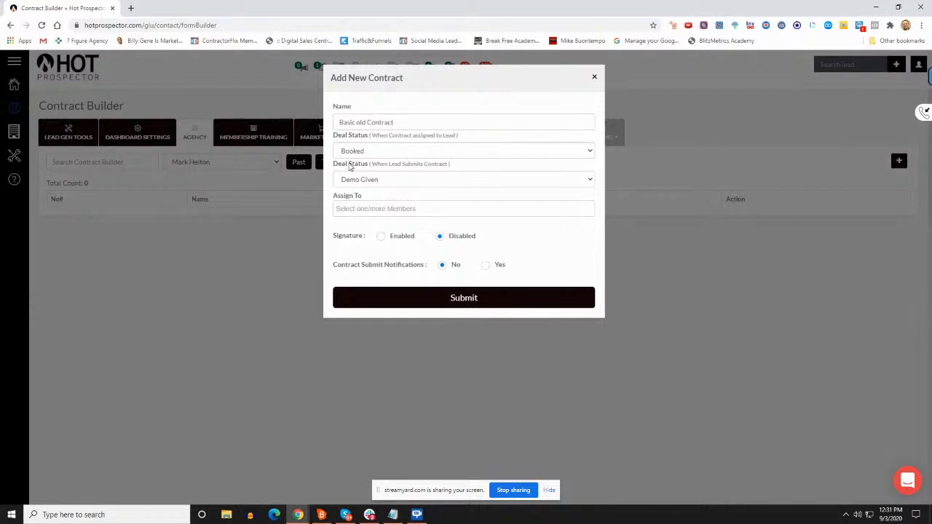
left_click_drag(335, 166, 368, 167)
left_click(372, 182)
left_click(368, 271)
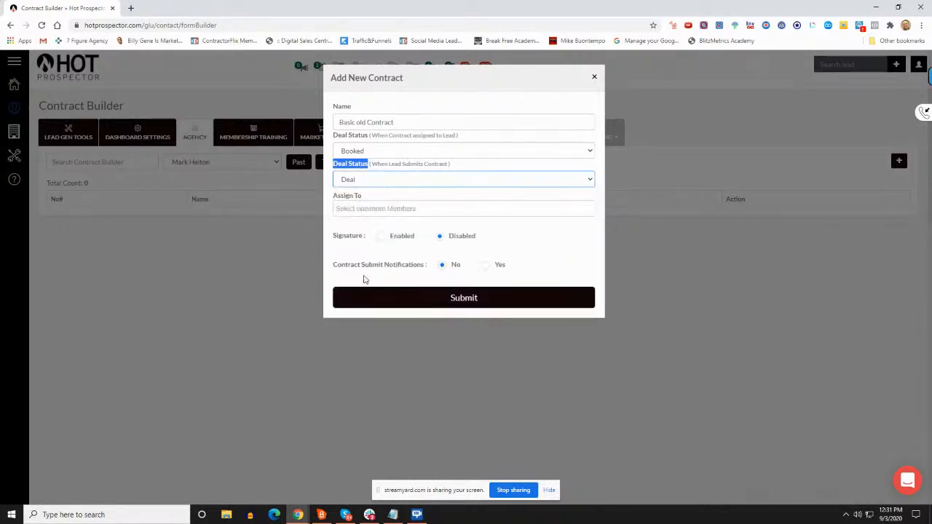
left_click(372, 168)
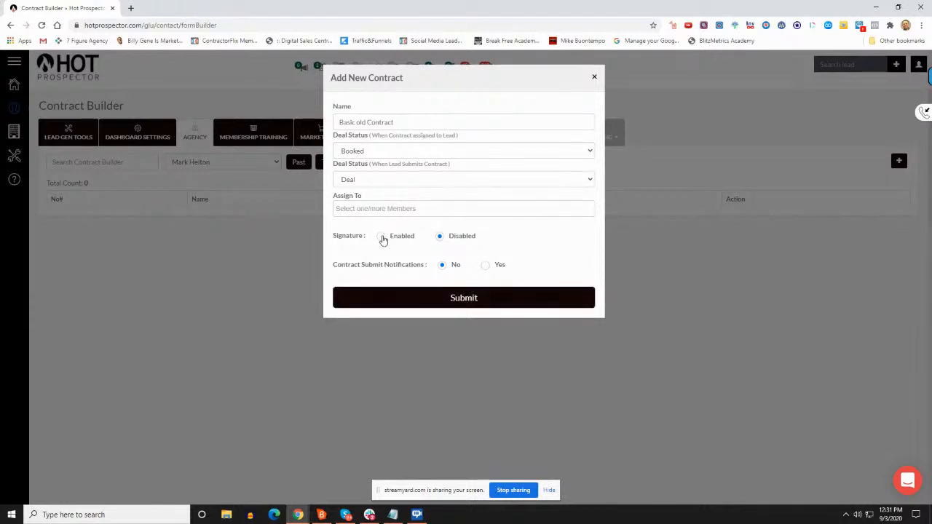
Enable the contract's signature and turn on contract submit notifications by email
left_click(440, 239)
left_click(484, 267)
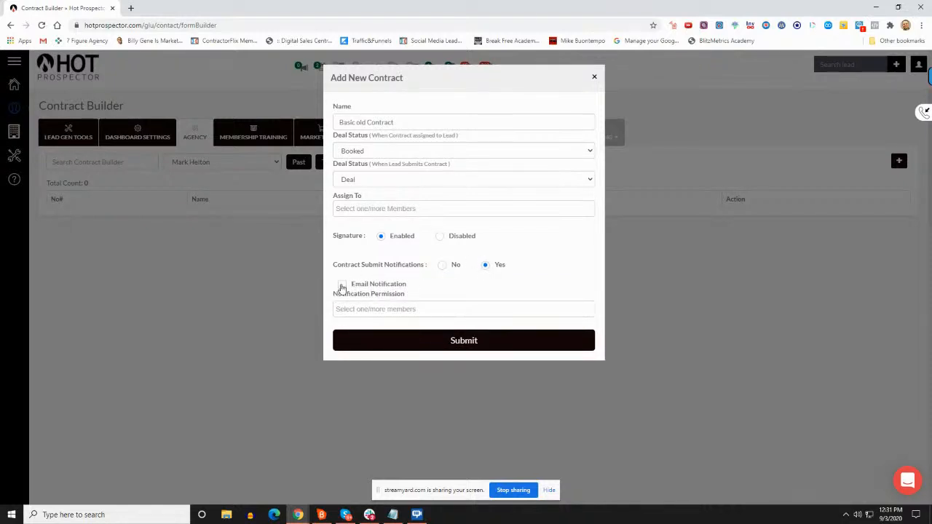
left_click(342, 285)
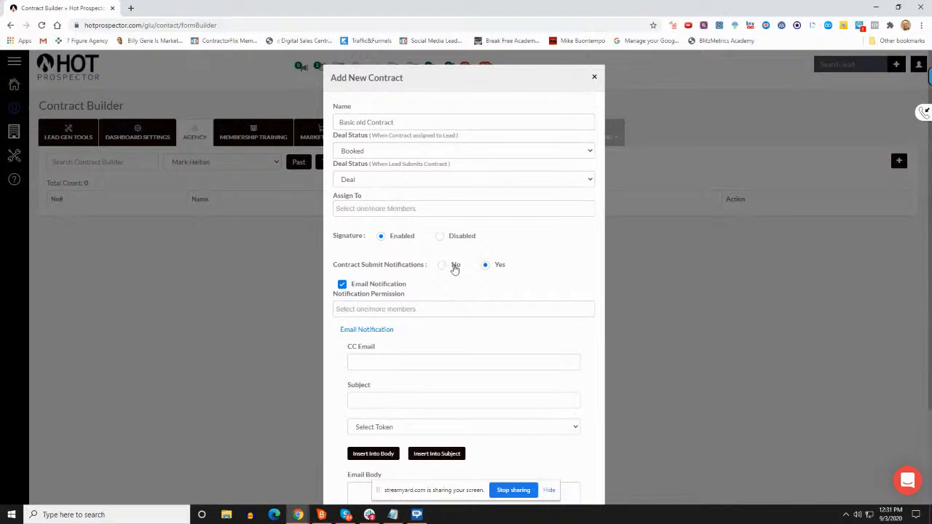
Add a team member as the recipient under the contract's Notification Permission
scroll(467, 270, "down", 3)
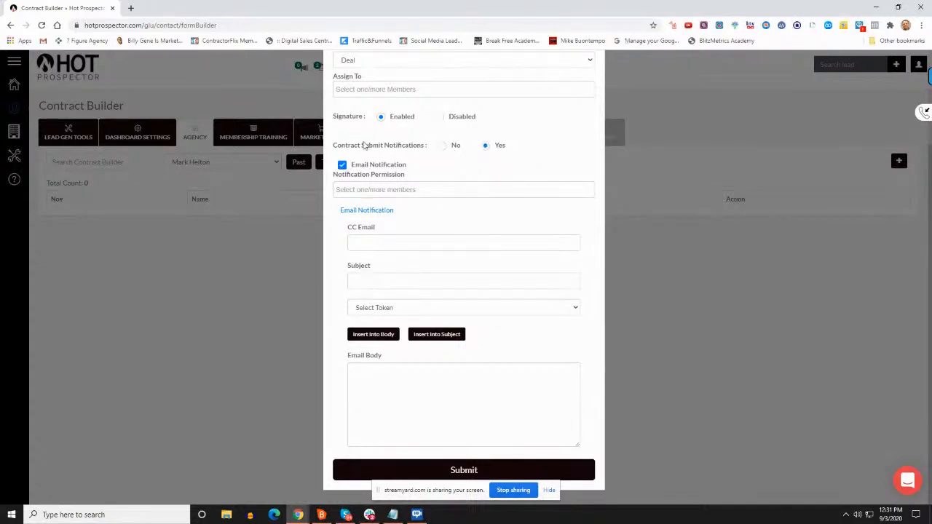
left_click(410, 188)
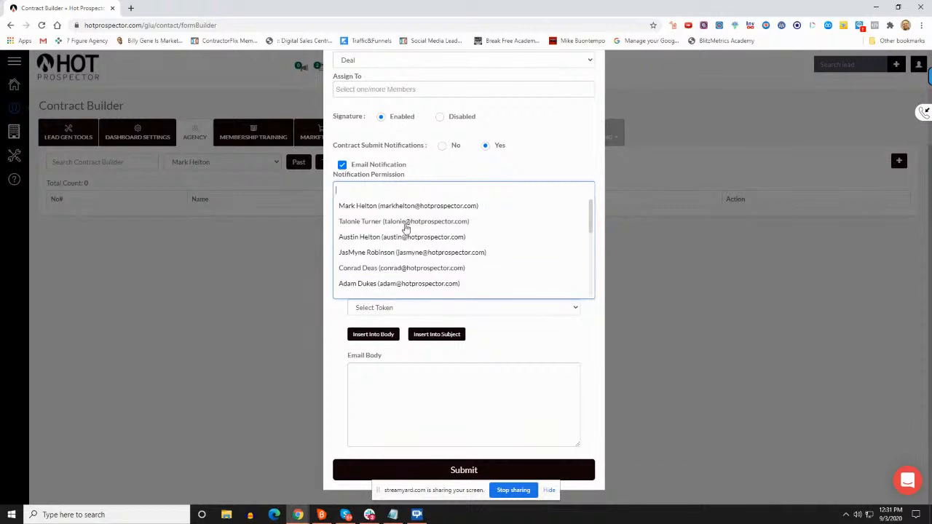
left_click(405, 255)
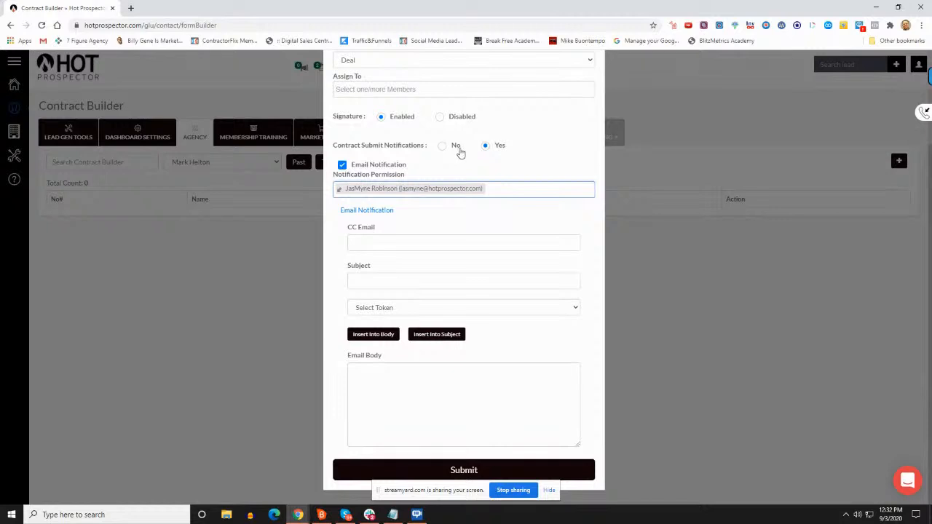
Enter the CC e-mail address for the notification and set its subject to "You have a new deal!"
left_click(389, 240)
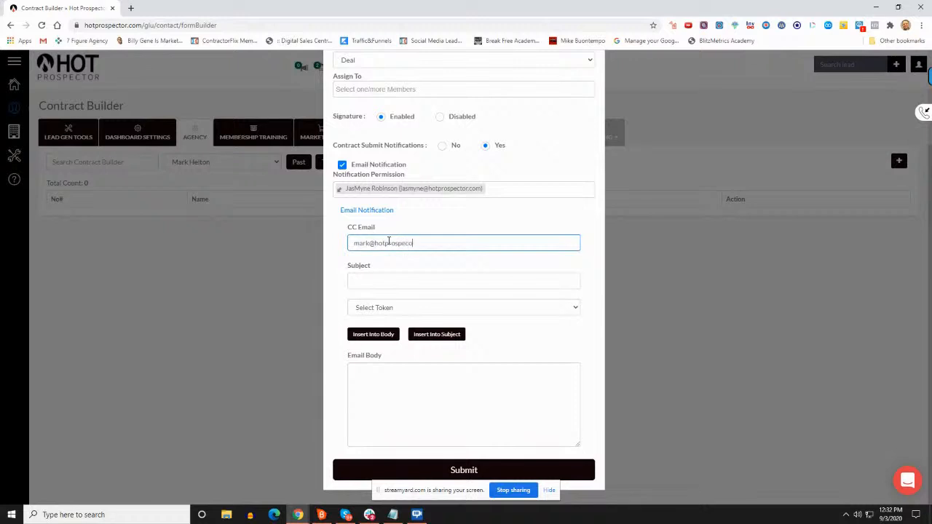
key("Tab")
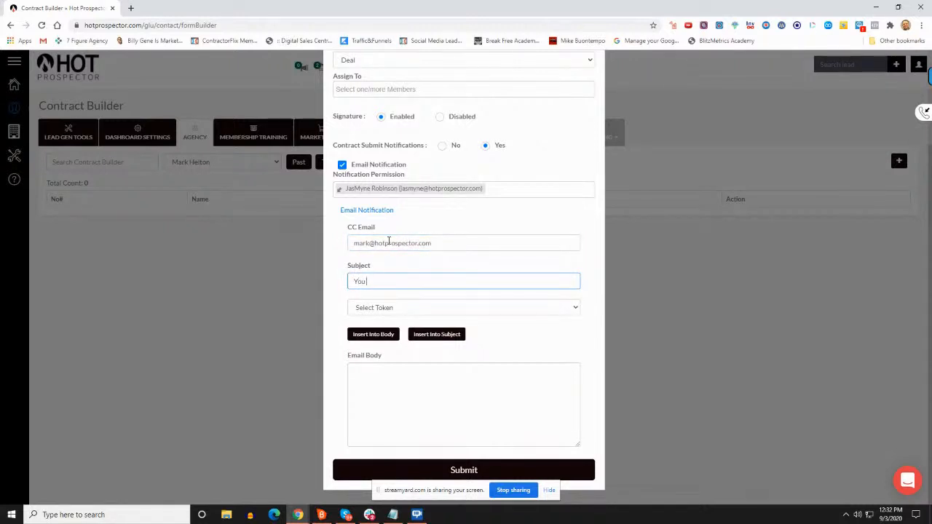
type("You have a new deal!")
Write the email body with a greeting to the member, "It looks like you received a new contract!" and a "Lead Name:" line
left_click(355, 373)
left_click(381, 308)
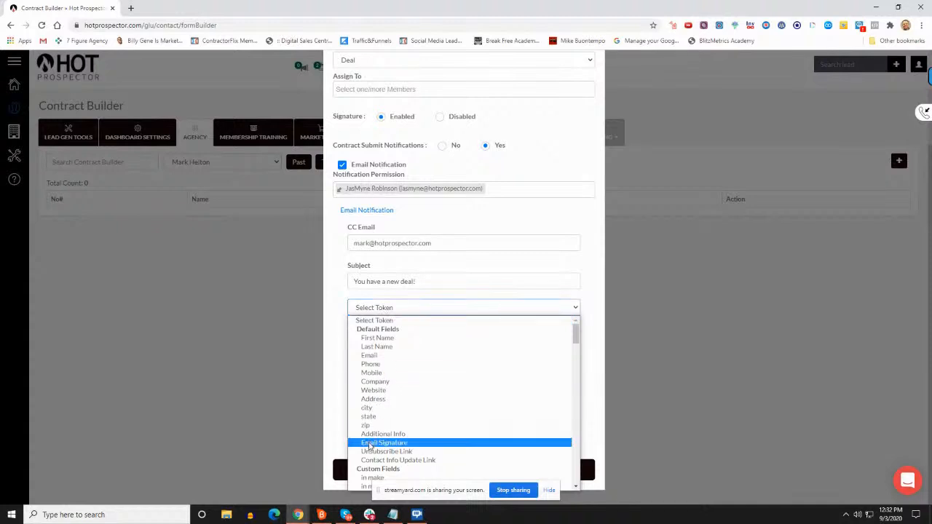
left_click(339, 342)
left_click(371, 376)
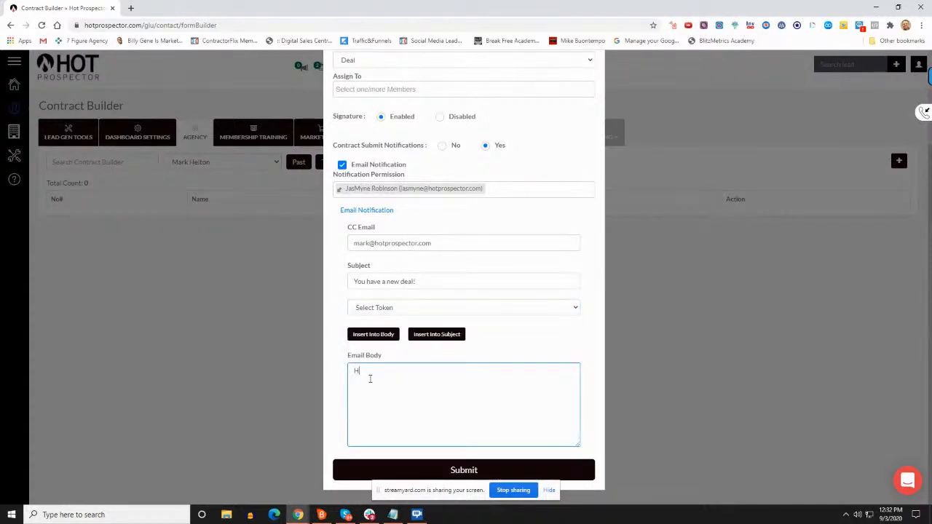
type("Hey Jasmyne!")
type("rev")
Insert the First Name and Last Name tokens after "Lead Name:" in the email body
left_click(393, 310)
left_click(391, 339)
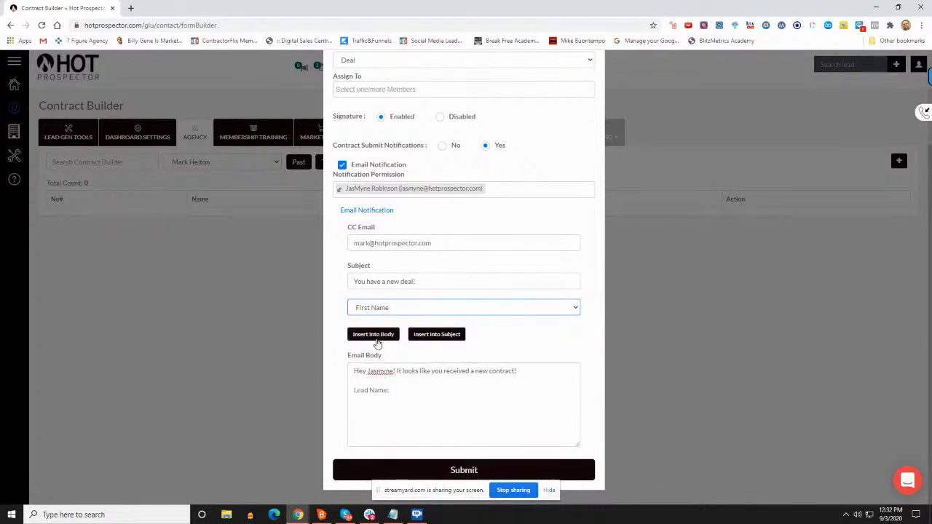
left_click(375, 336)
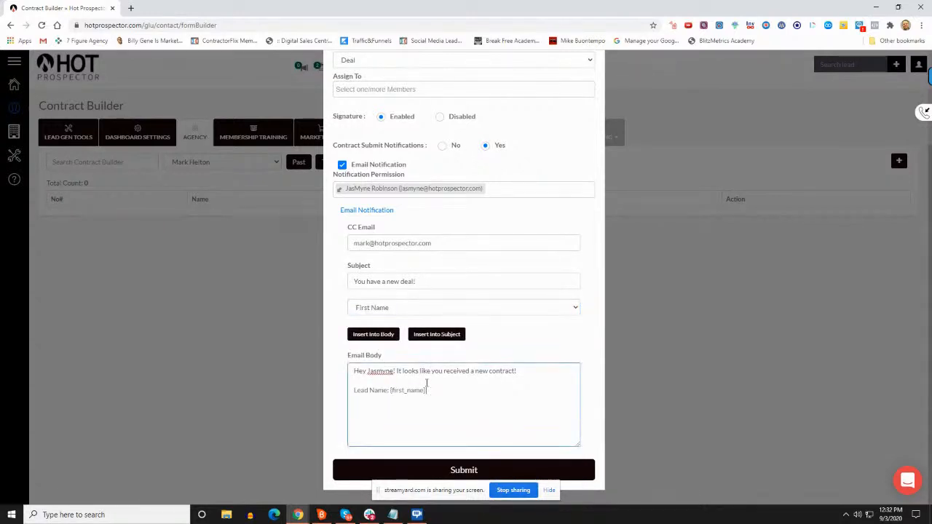
left_click(381, 308)
left_click(386, 351)
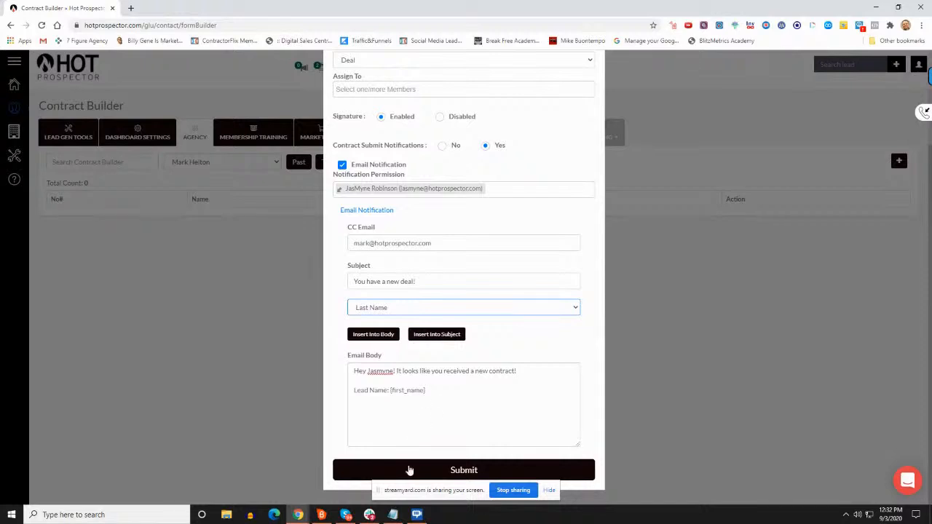
left_click(373, 334)
Add a "Phone" line below the lead name in the email body, followed by the Mobile token
left_click(475, 394)
key("Return")
type("Phone")
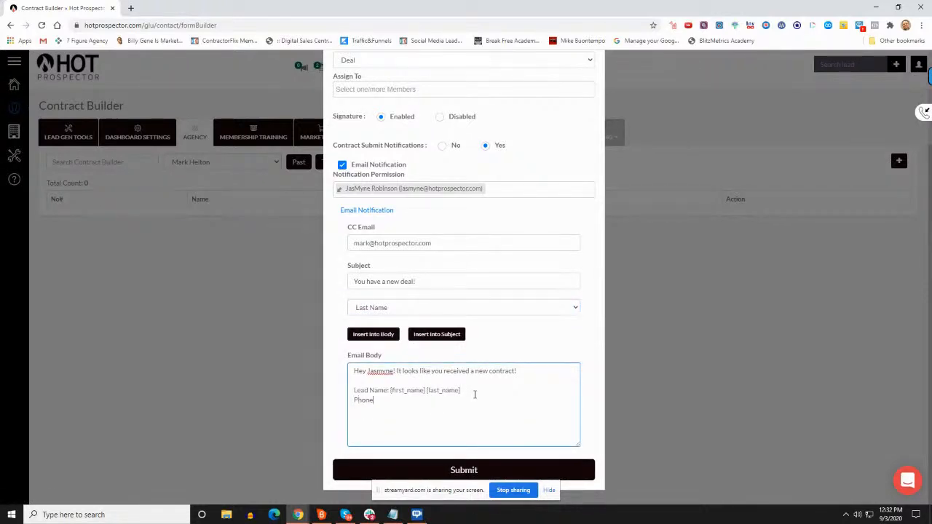
left_click(384, 311)
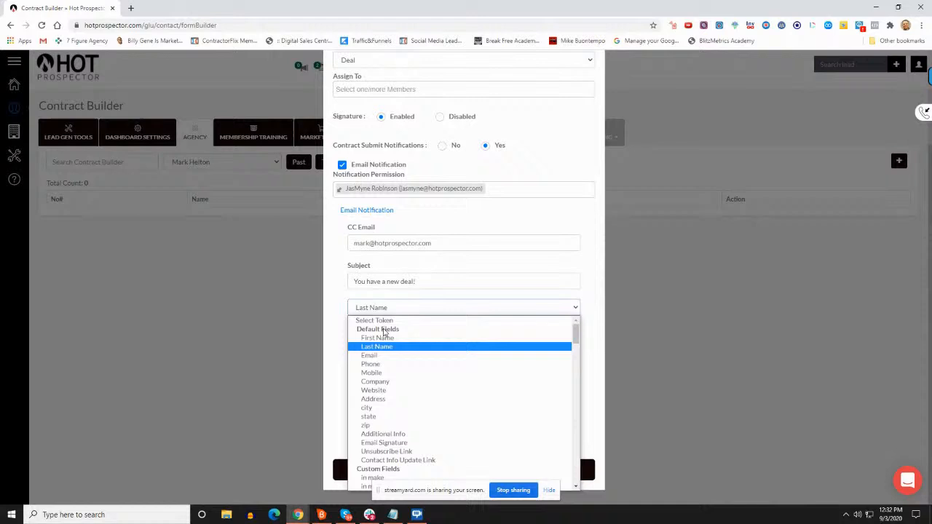
left_click(389, 366)
type("hone")
left_click(375, 335)
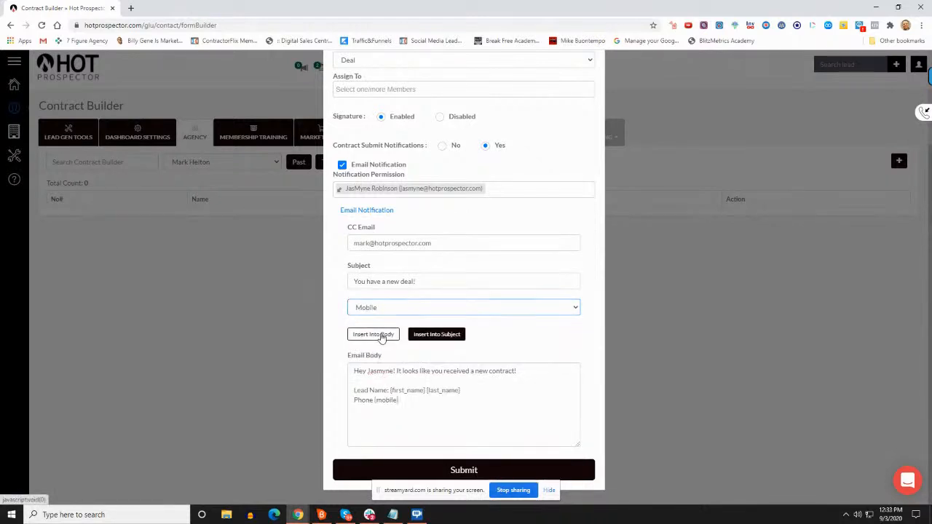
End the email body with "Thanks" and submit the new contract
left_click(410, 409)
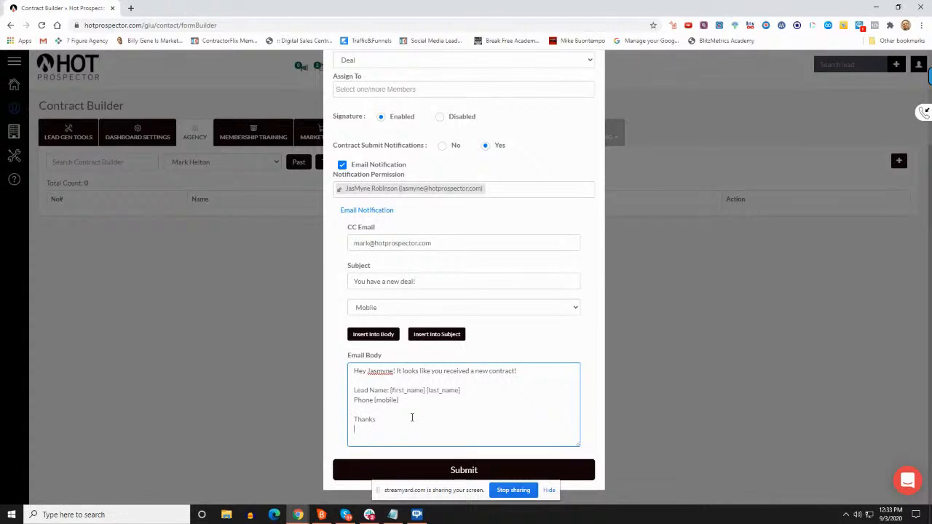
scroll(415, 237, "up", 2)
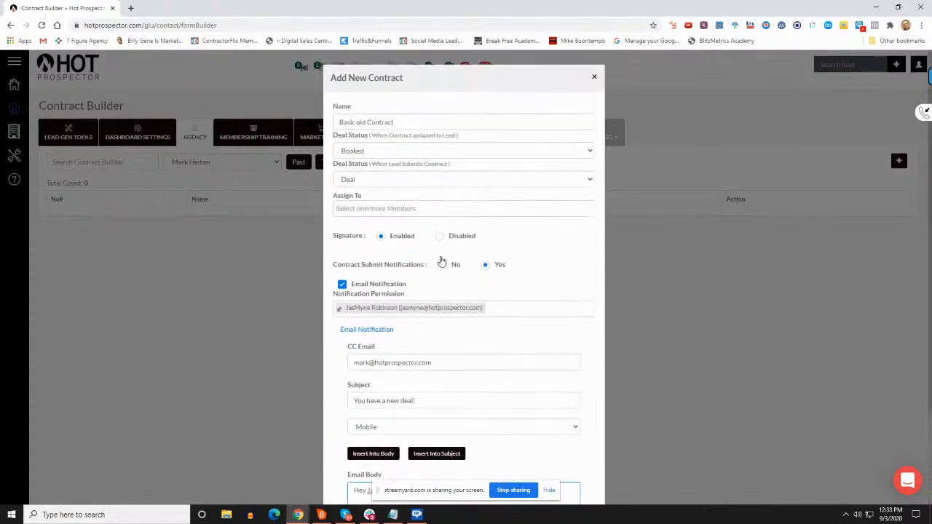
scroll(453, 142, "down", 2)
left_click(459, 470)
left_click(470, 319)
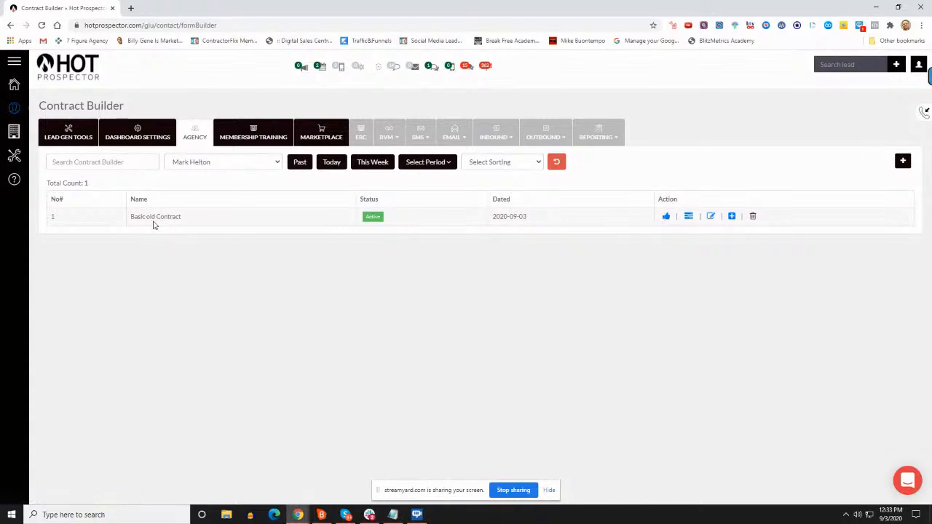
Examine the edit form of Basic old Contract and its Add Task settings, closing both without changes
left_click(710, 217)
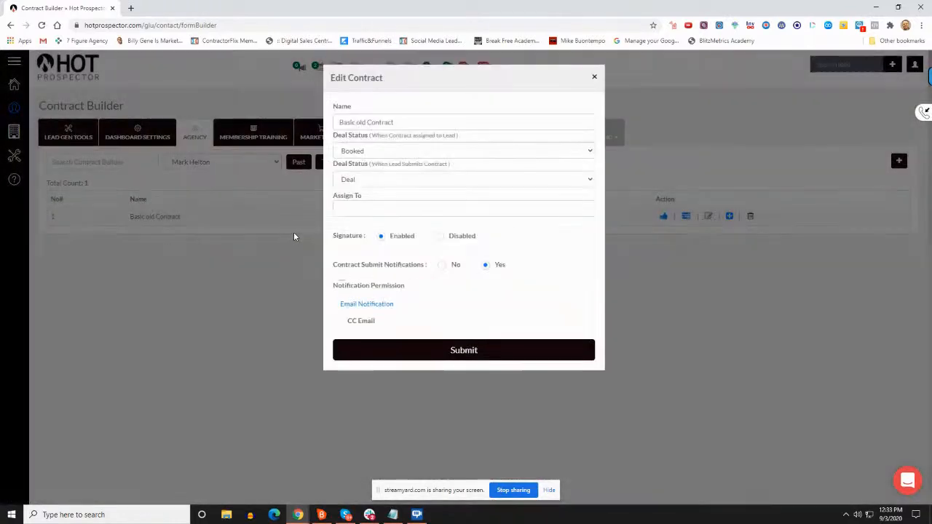
left_click(595, 78)
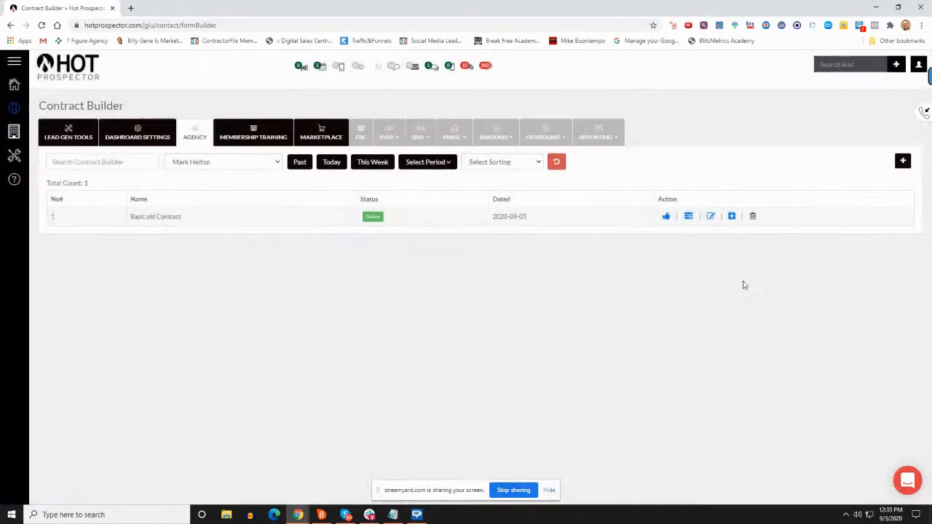
left_click(690, 217)
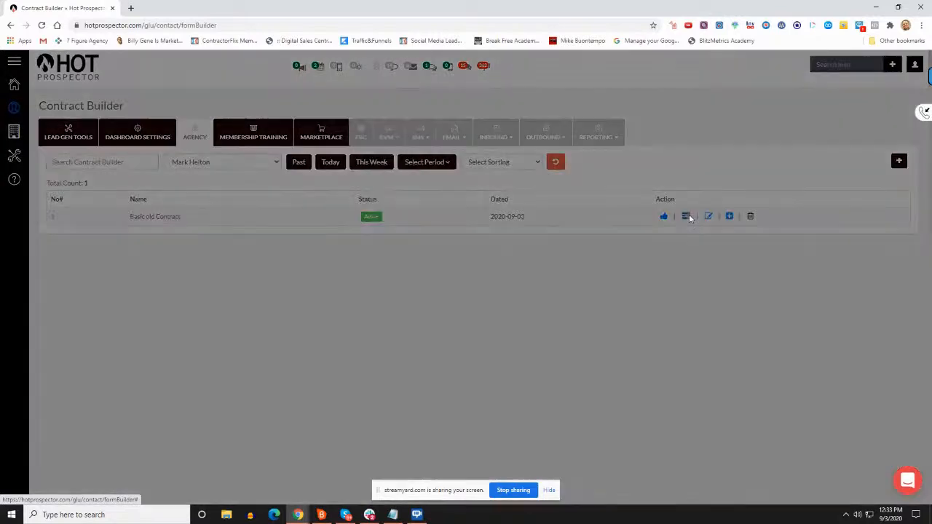
scroll(360, 288, "down", 1)
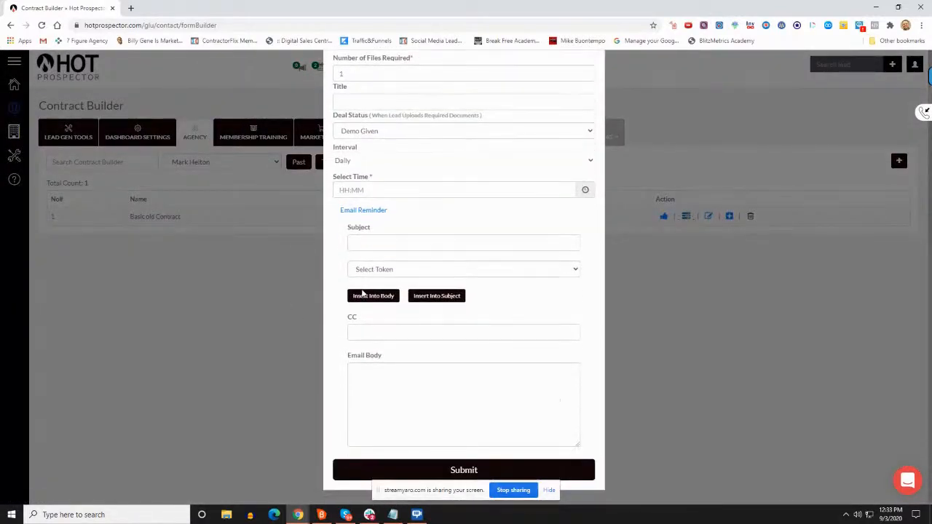
scroll(416, 318, "up", 1)
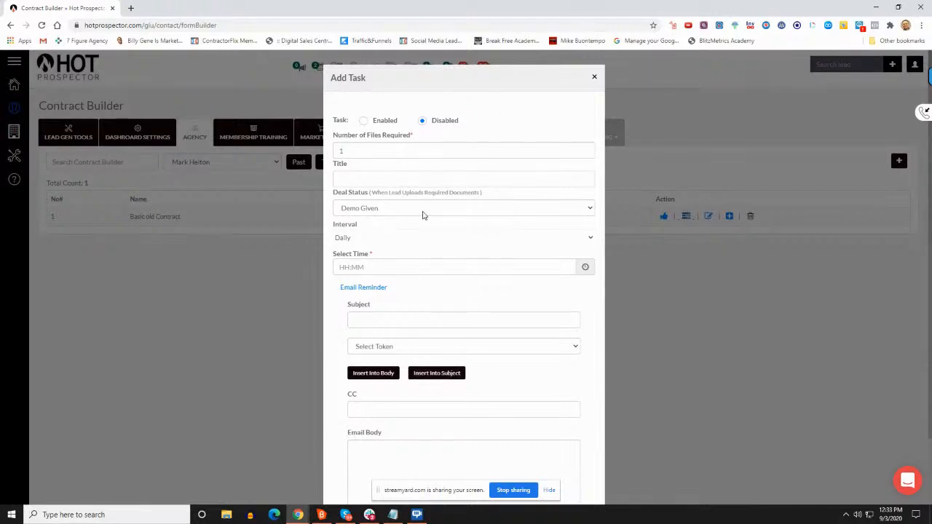
scroll(422, 305, "down", 1)
scroll(421, 390, "up", 1)
left_click(595, 78)
Examine the final deal settings for contract completion and the available deal statuses, closing the form without changes
left_click(668, 216)
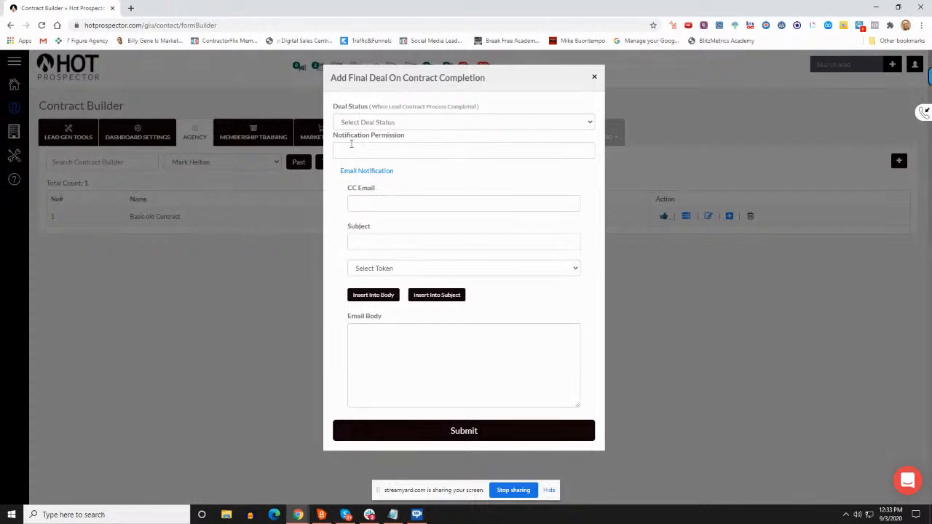
left_click(375, 125)
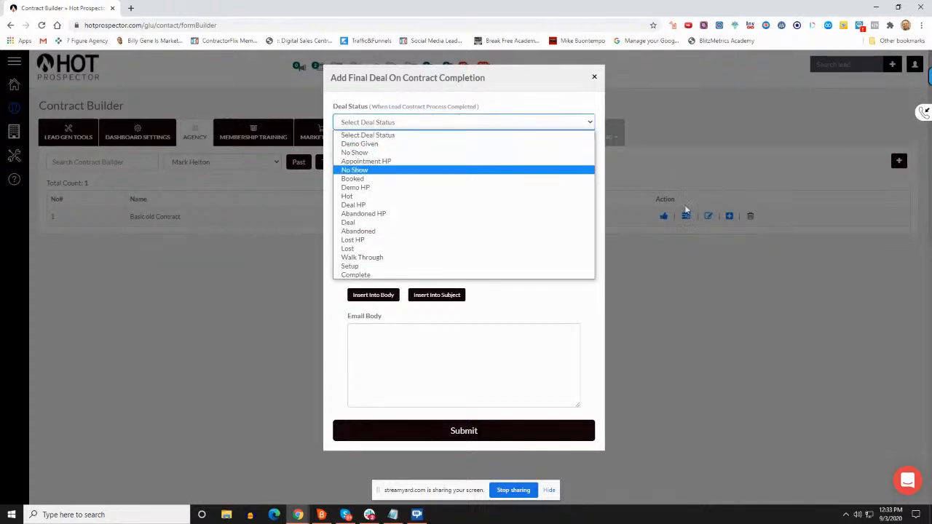
left_click(325, 297)
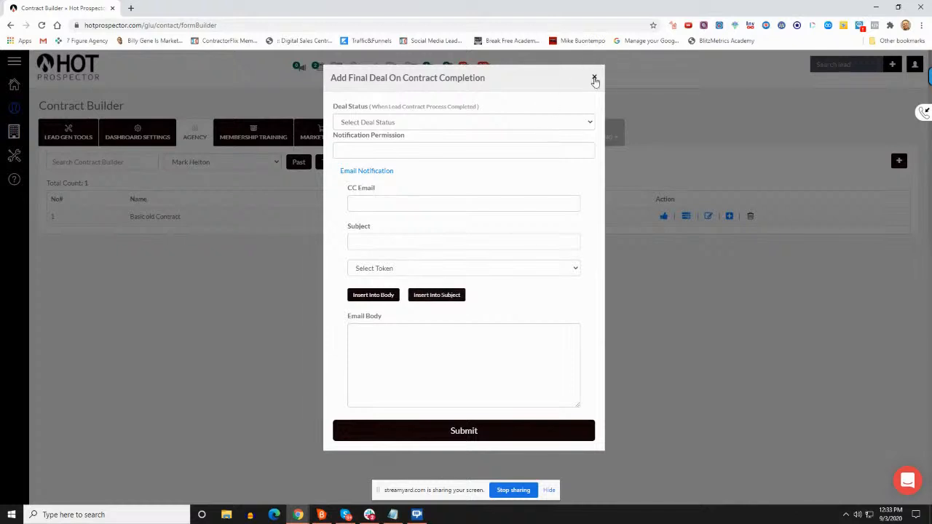
left_click(593, 77)
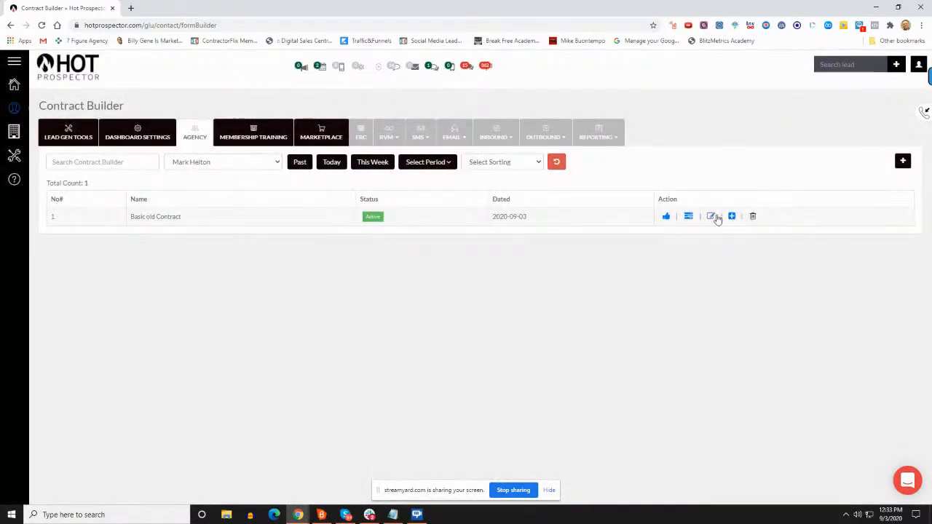
Open the form builder for Basic old Contract and add an h1 header labelled "This is the title of my contract"
left_click(731, 216)
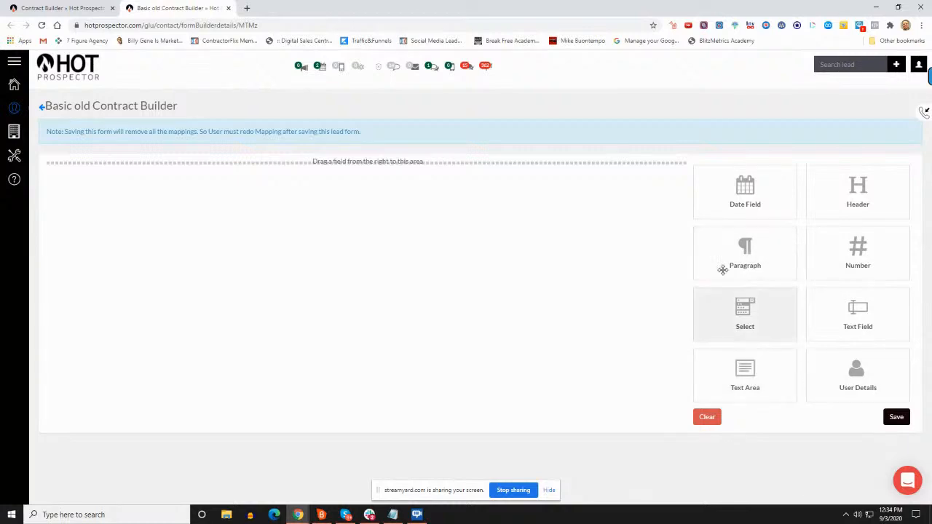
left_click_drag(857, 202, 378, 180)
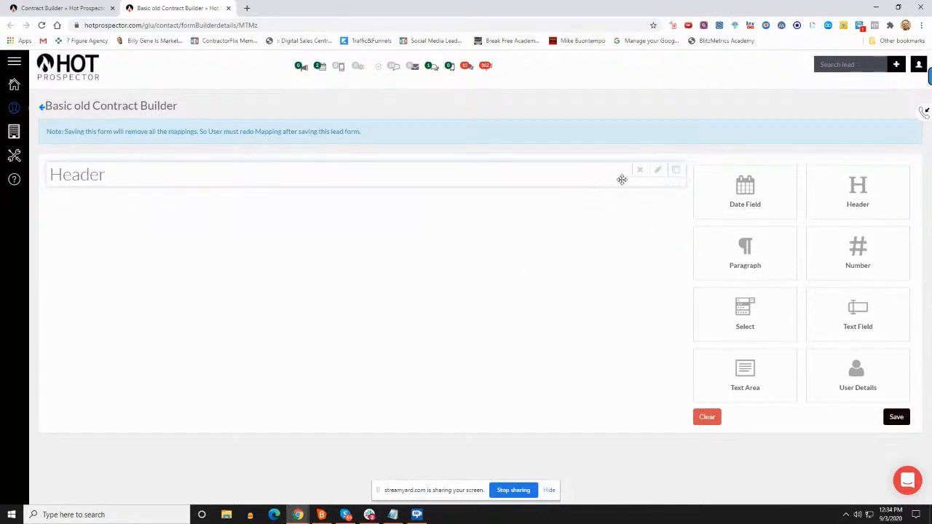
left_click(654, 171)
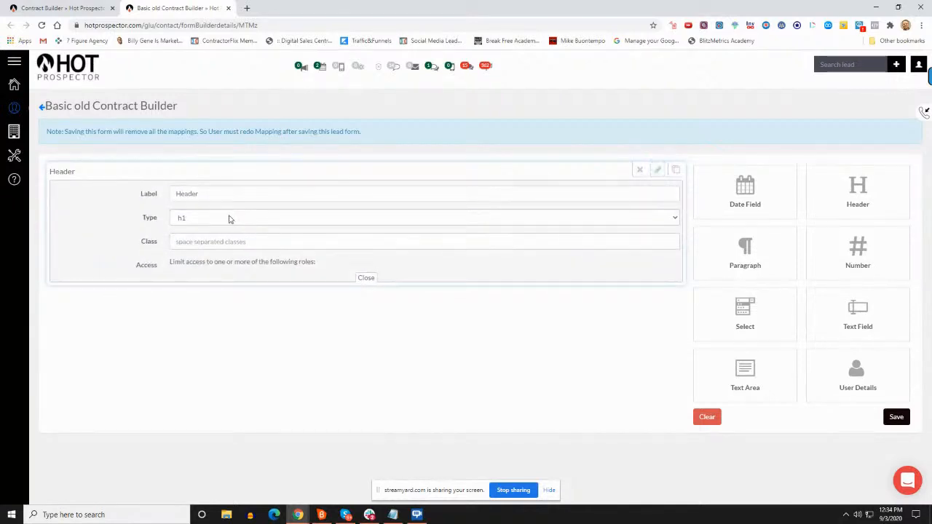
double_click(207, 192)
type("Th")
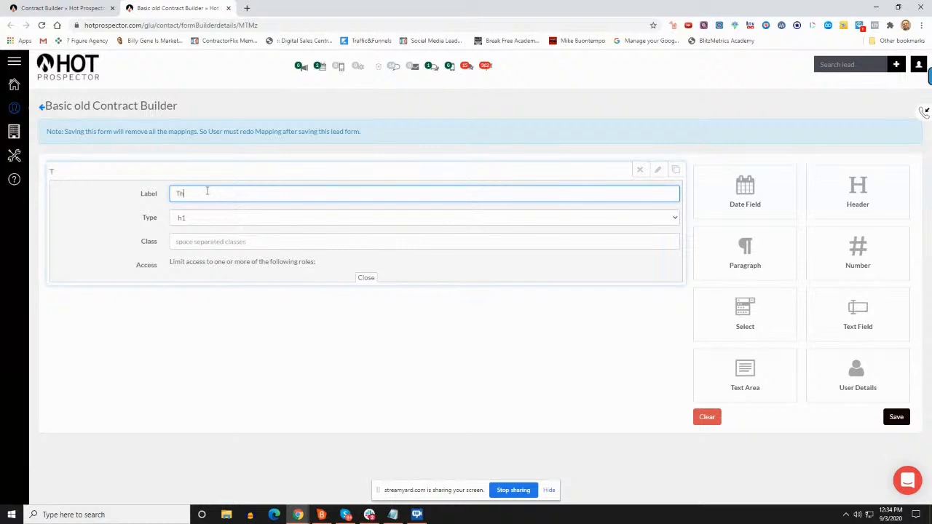
type("is is the title of my contract")
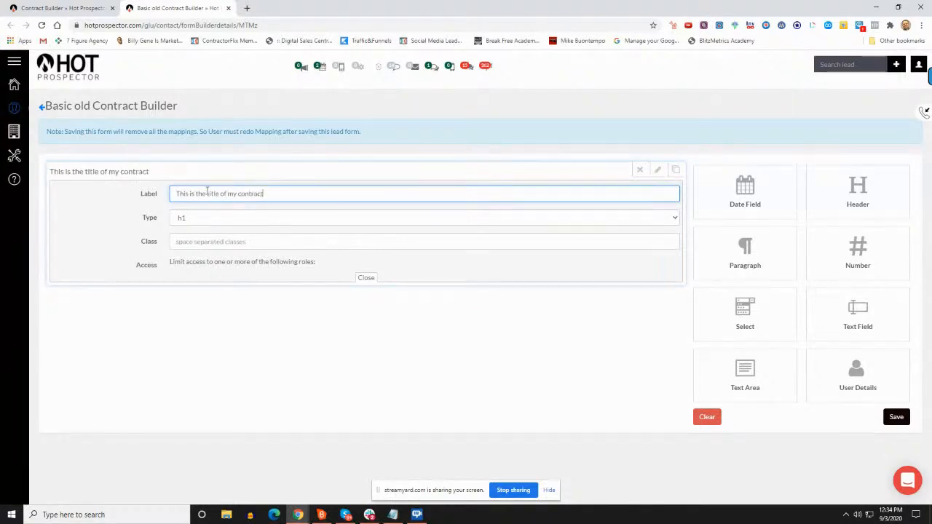
left_click(186, 217)
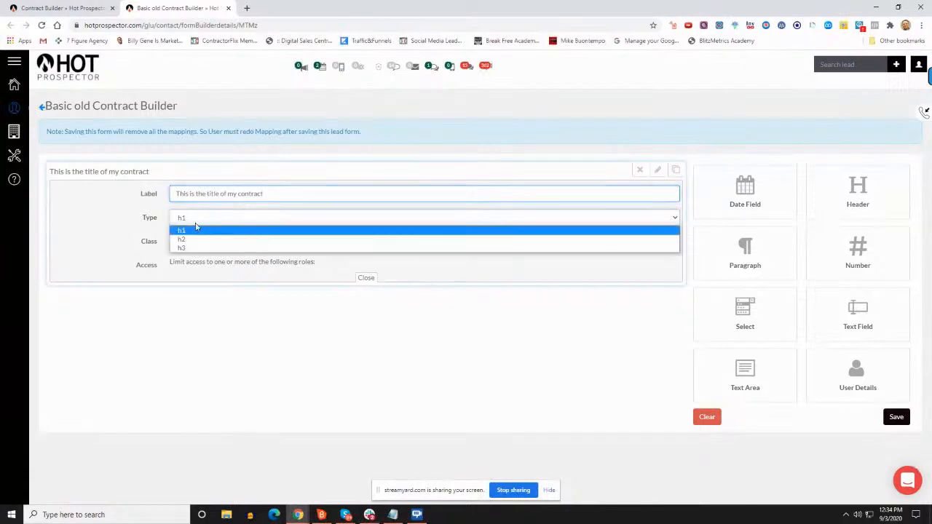
left_click(191, 230)
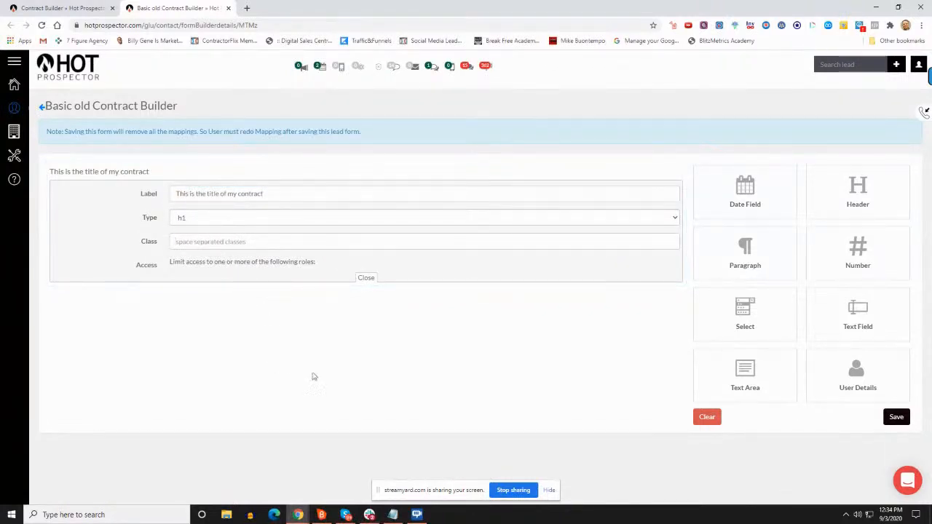
left_click(361, 279)
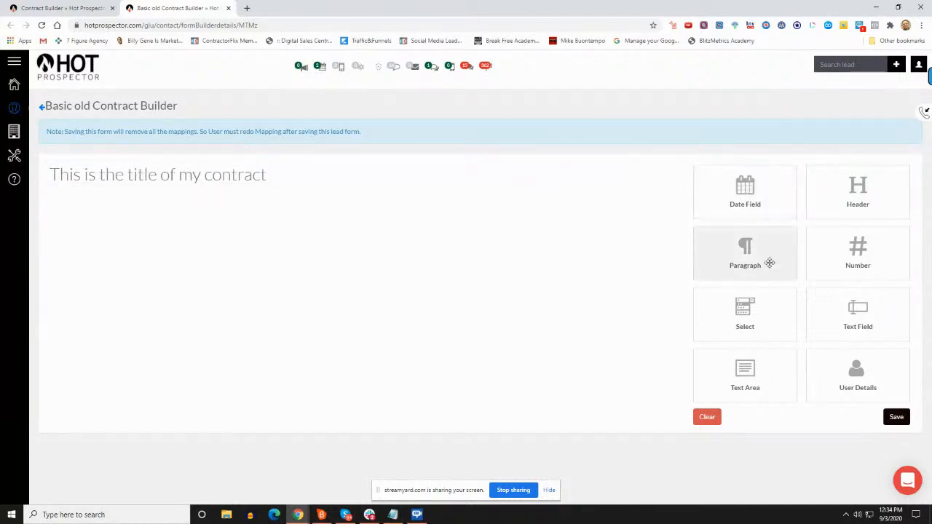
Add a paragraph below the title reading "This is some of the information I want you to see about this contract."
left_click_drag(771, 258, 292, 205)
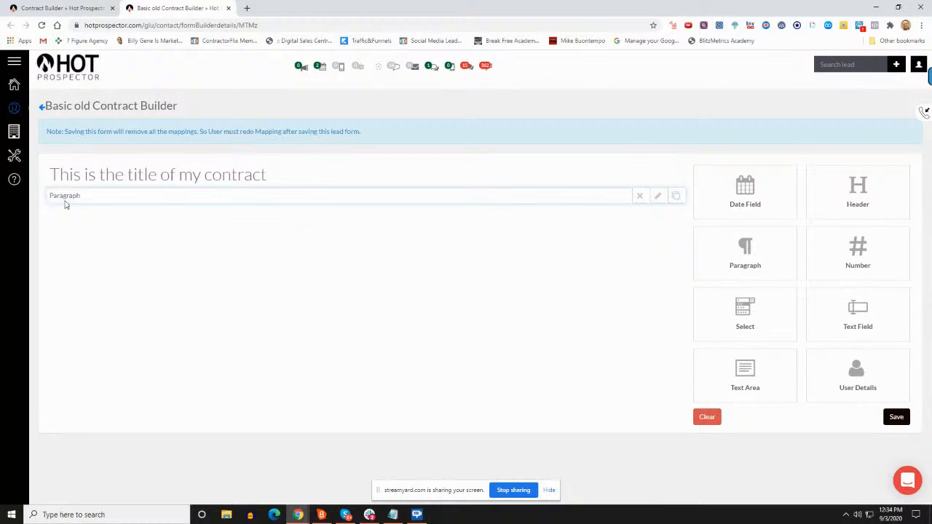
left_click(640, 196)
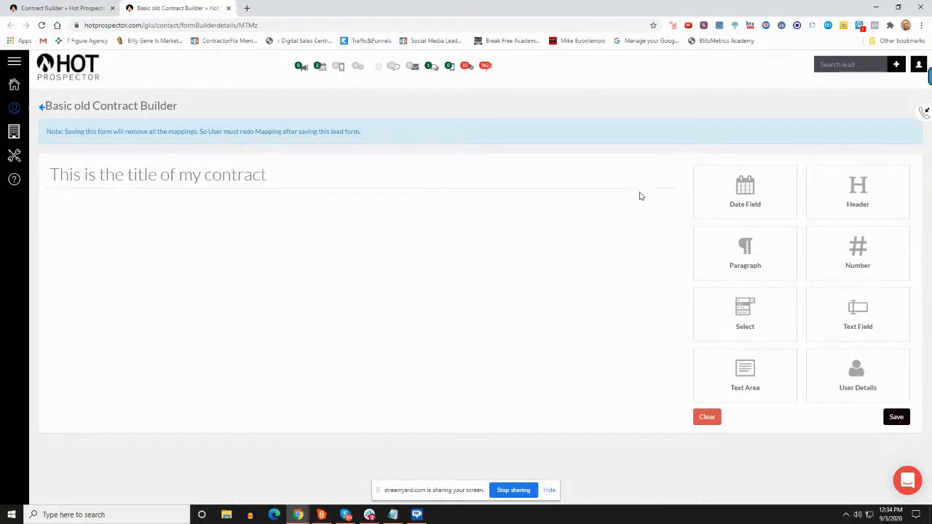
left_click_drag(735, 241, 288, 190)
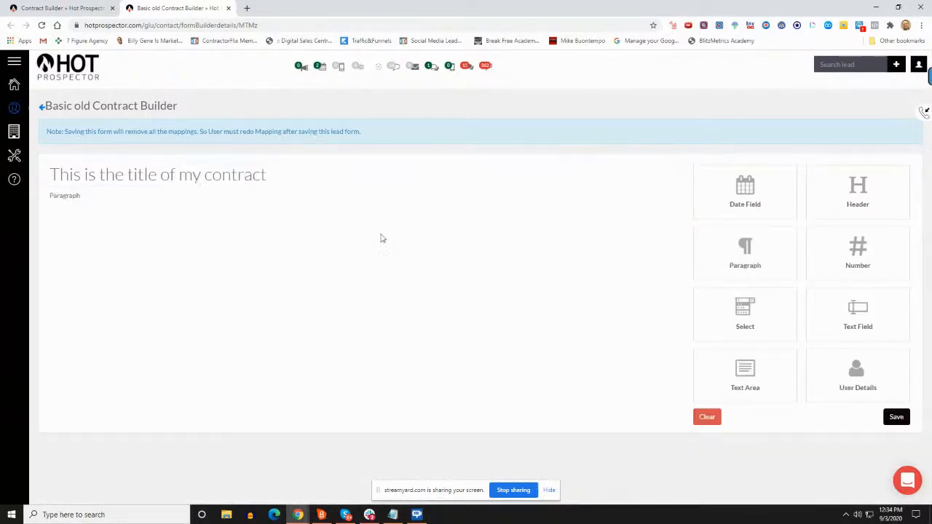
left_click(658, 196)
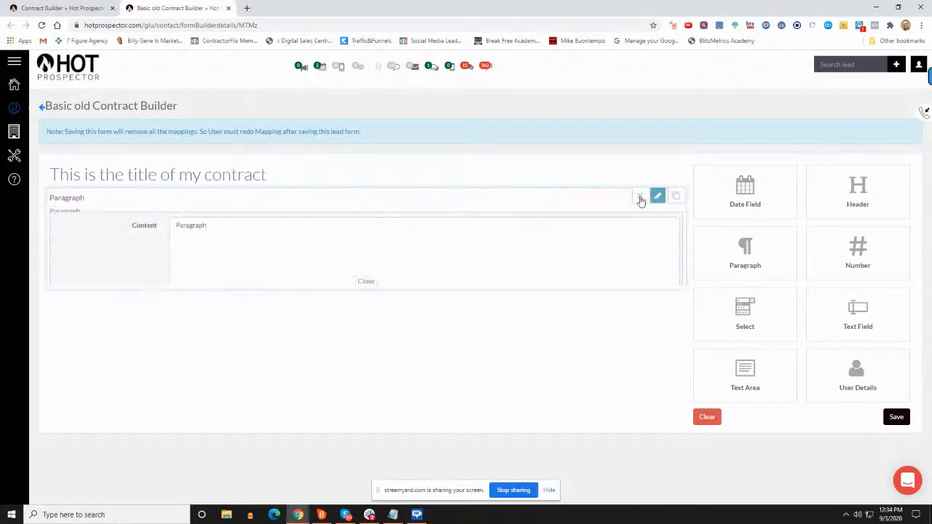
left_click_drag(310, 255, 141, 216)
type("T")
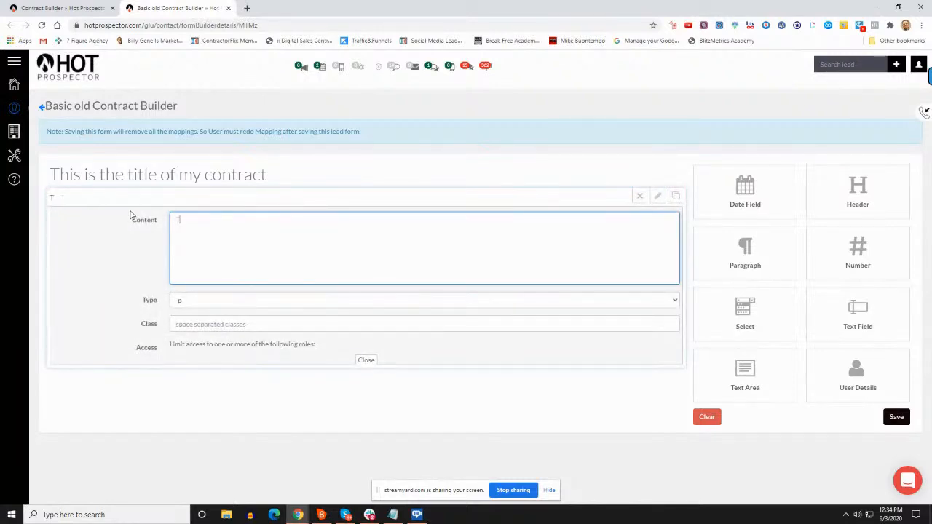
type("his is some of the information I wan")
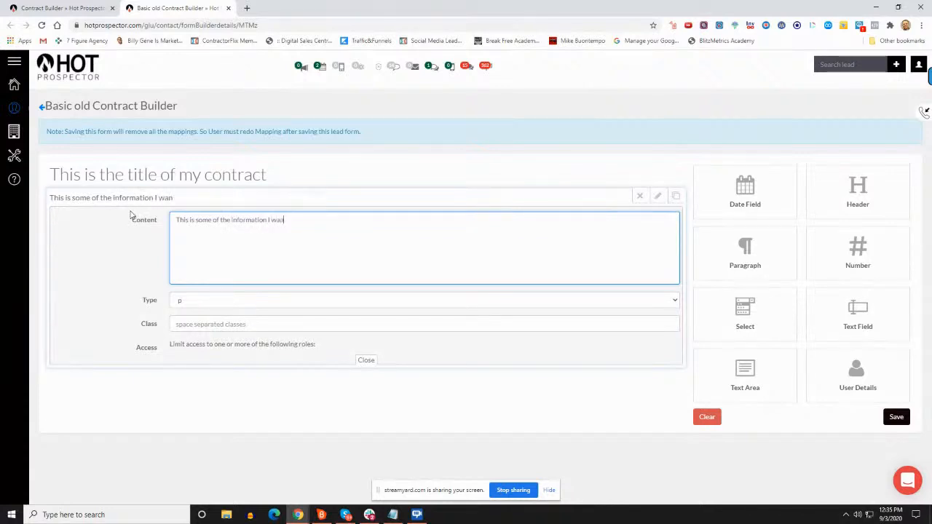
type("t you to see about this contract.")
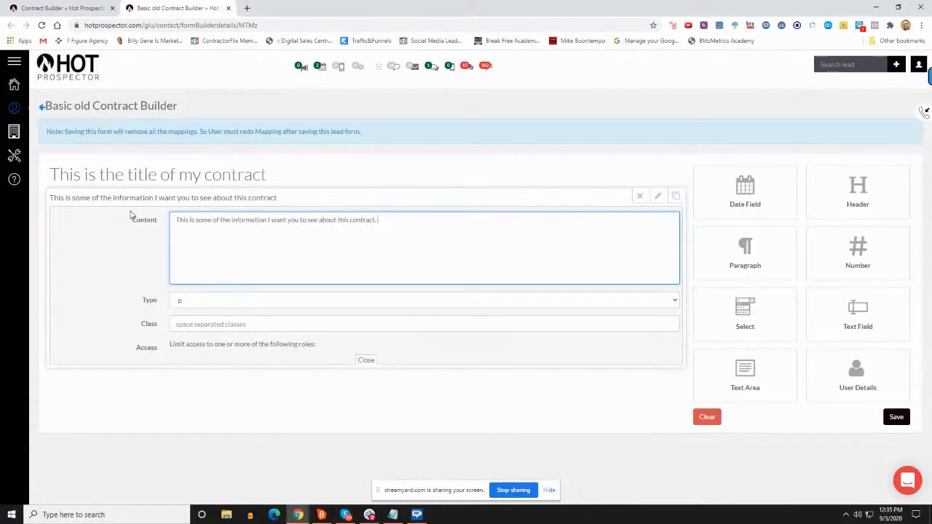
Append "Ya da yAg1" to the paragraph's content without trailing blank lines and close its settings
type(" Ya da yAg1")
key("Return")
key("Return")
key("Return")
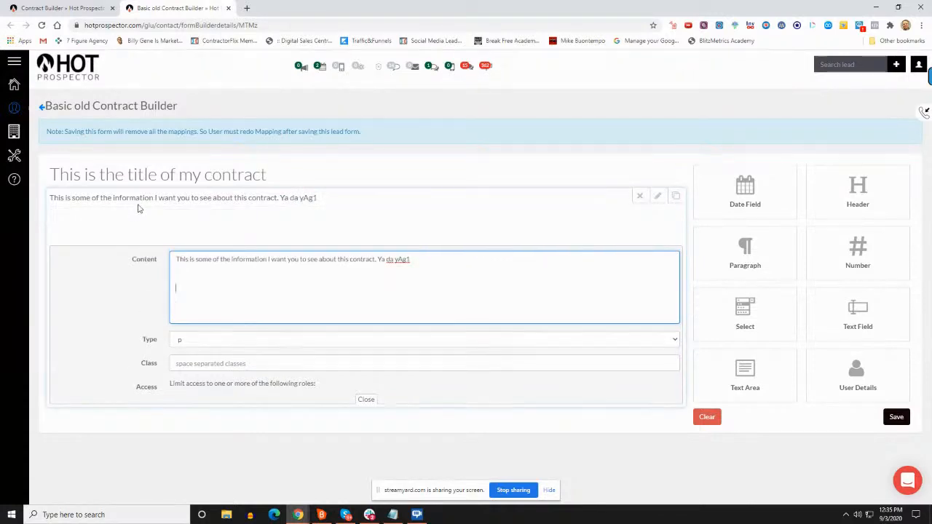
key("BackSpace")
key("BackSpace")
key("BackSpace")
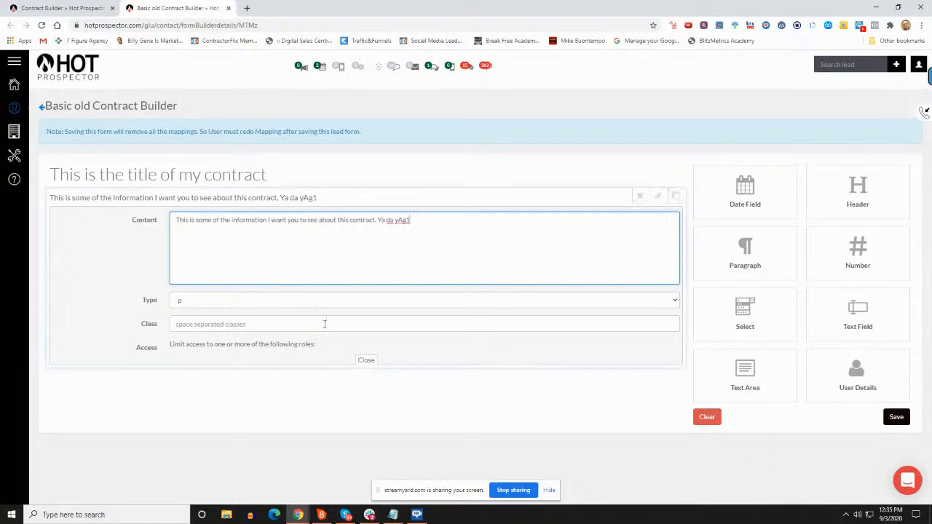
left_click(365, 360)
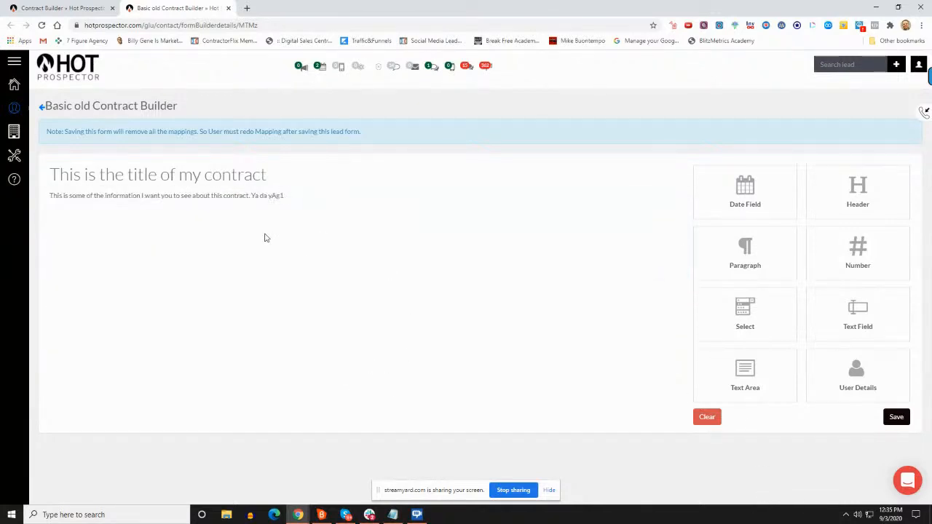
Try out a Text Area below the paragraph and remove it again
left_click_drag(745, 366, 353, 222)
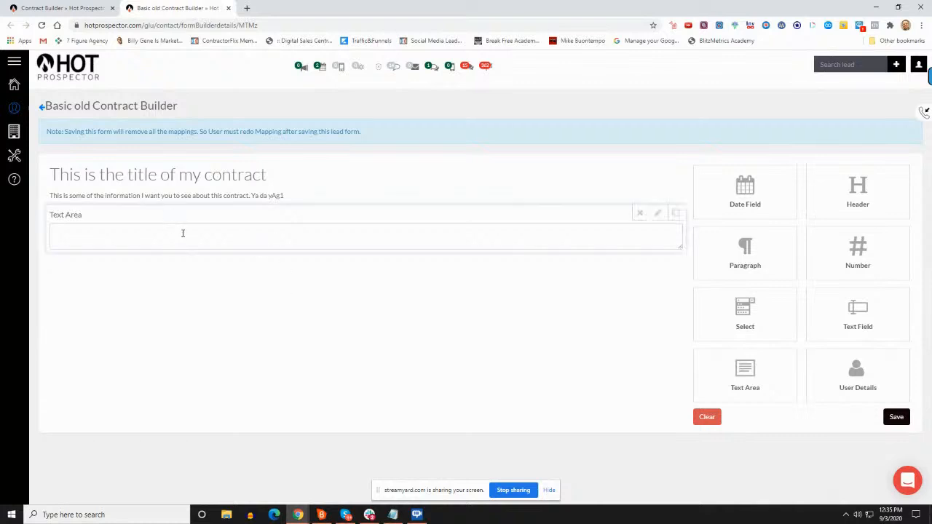
left_click(279, 238)
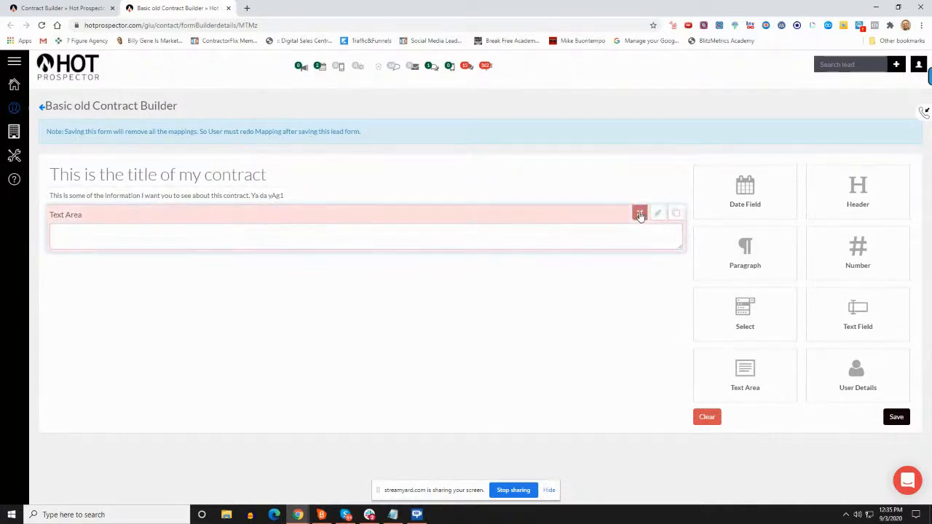
left_click(639, 214)
Add two Select fields below the paragraph, view the second one's options and remove that one
left_click(754, 322)
left_click_drag(753, 320, 110, 250)
left_click(108, 271)
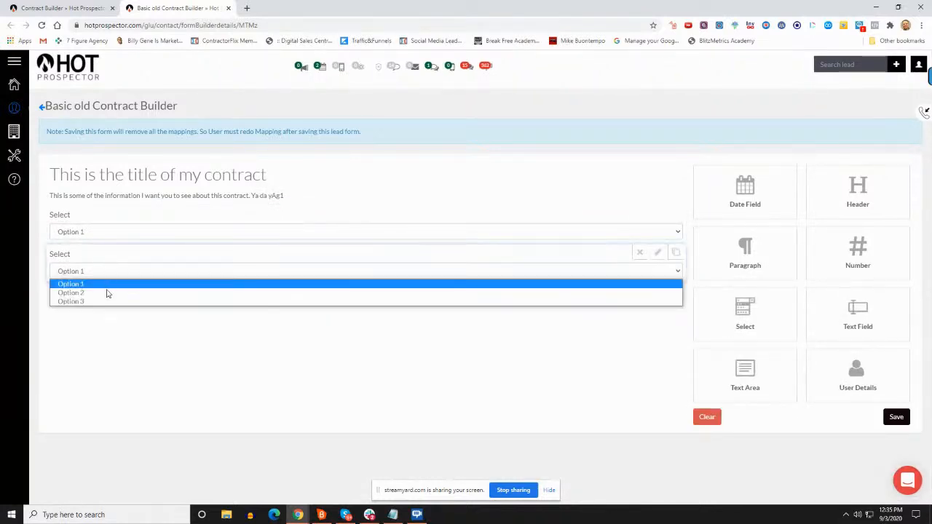
left_click(639, 252)
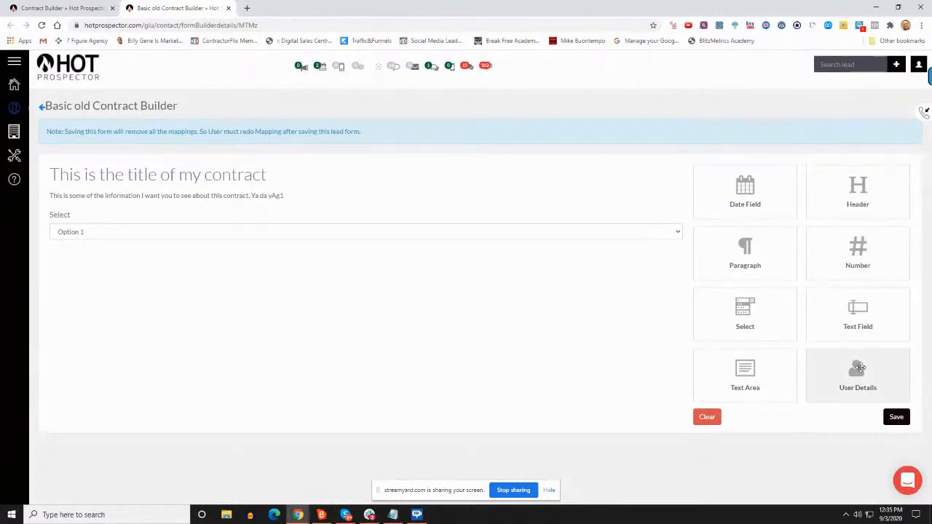
Add the User Details group below the Select field, view the Profession options and delete the group's header
left_click_drag(860, 368, 260, 285)
left_click(107, 329)
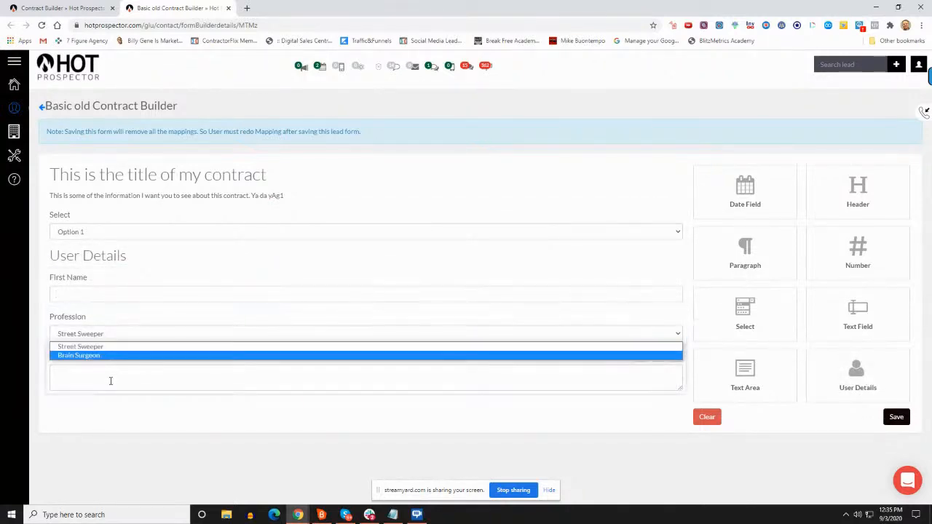
mouse_move(659, 250)
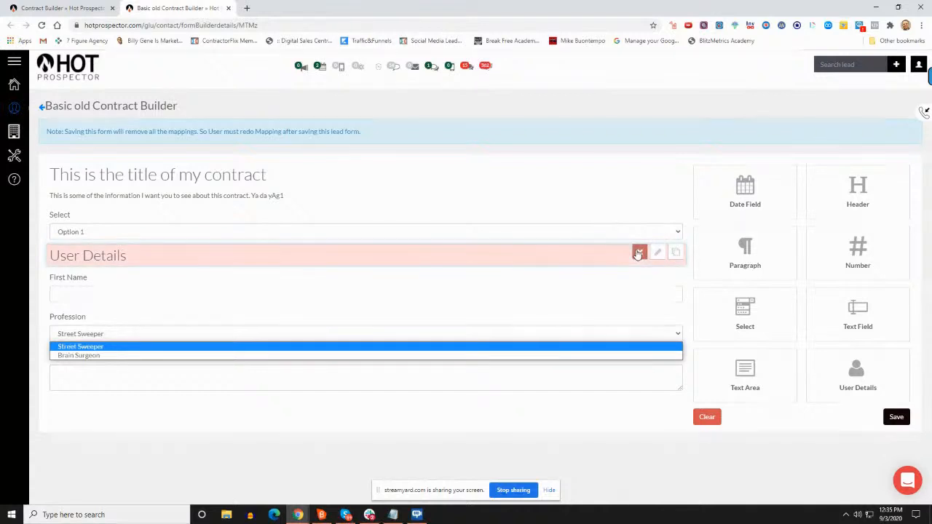
left_click(638, 253)
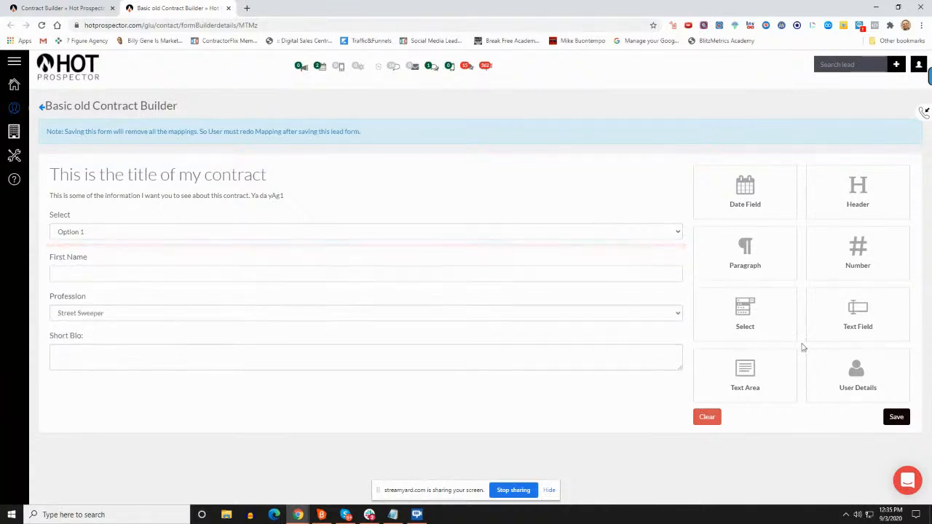
Add a Text Field at the end of the form and delete all fields below the paragraph
left_click(849, 321)
mouse_move(666, 231)
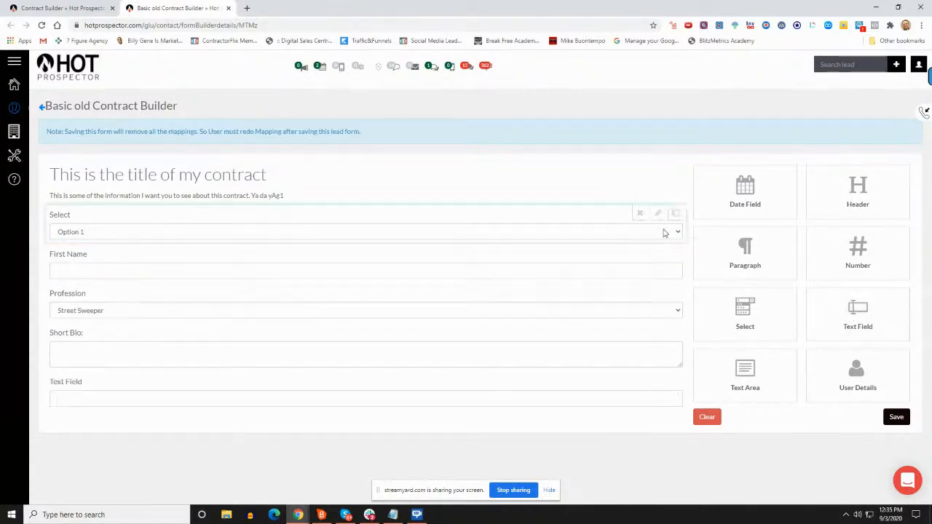
left_click(124, 233)
left_click(373, 240)
left_click(640, 215)
left_click(657, 214)
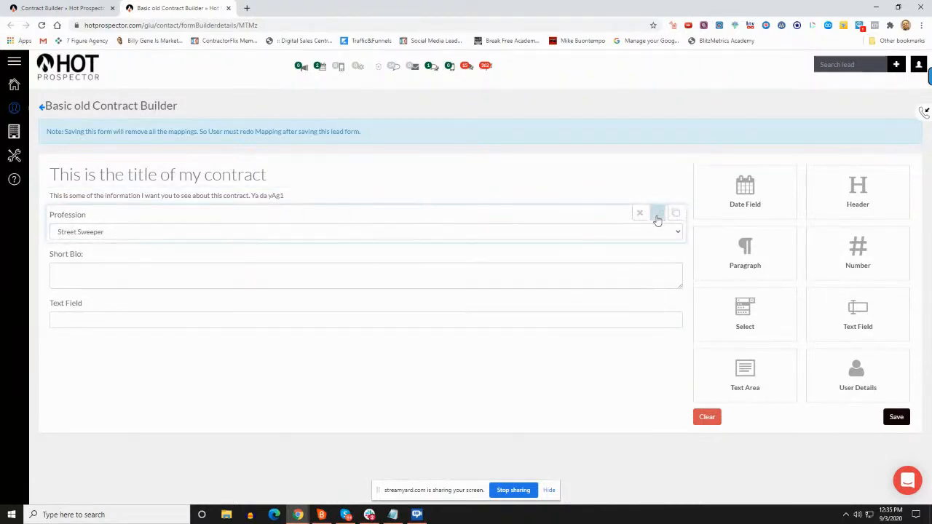
left_click(639, 214)
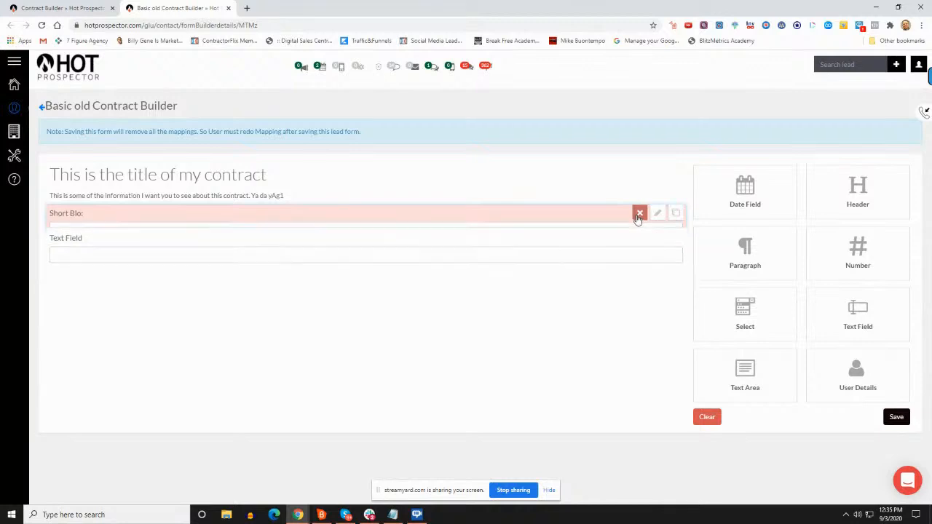
left_click(639, 214)
left_click(657, 215)
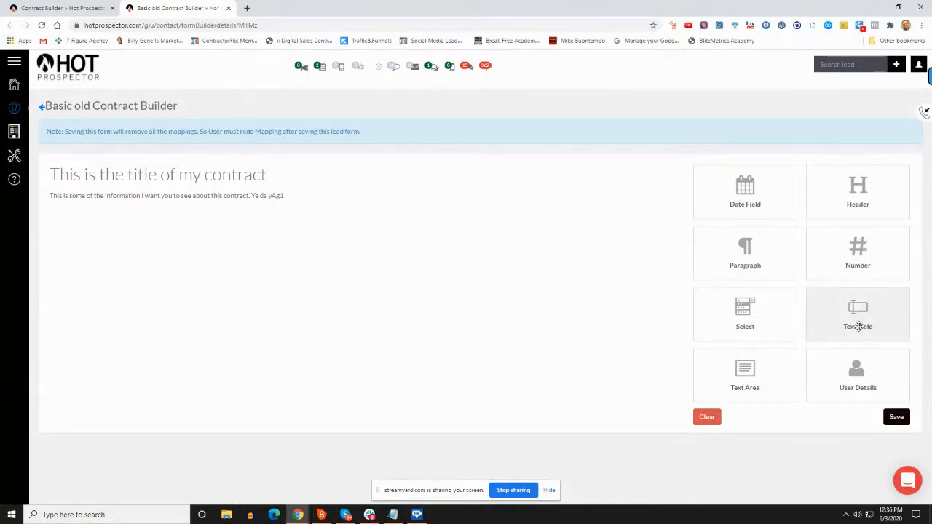
Add two Text Fields below the contract's paragraph
left_click_drag(848, 319, 219, 237)
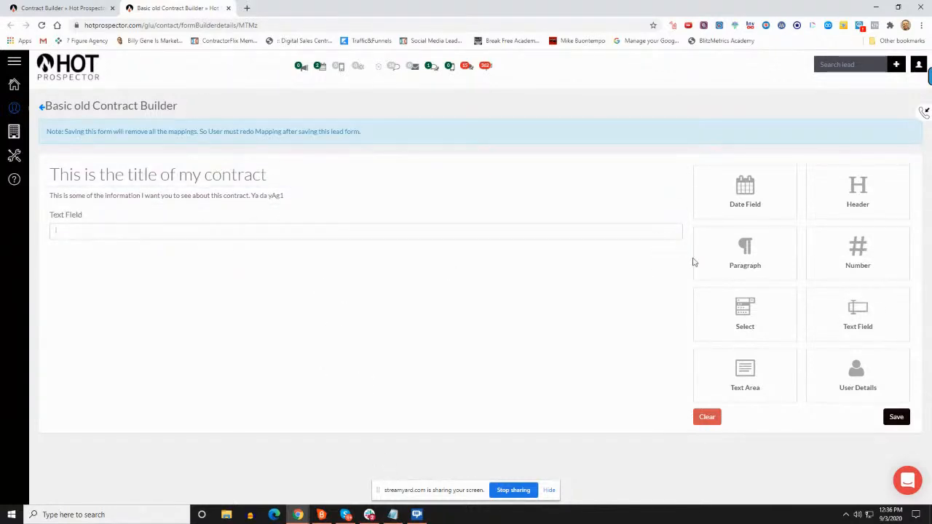
left_click(858, 328)
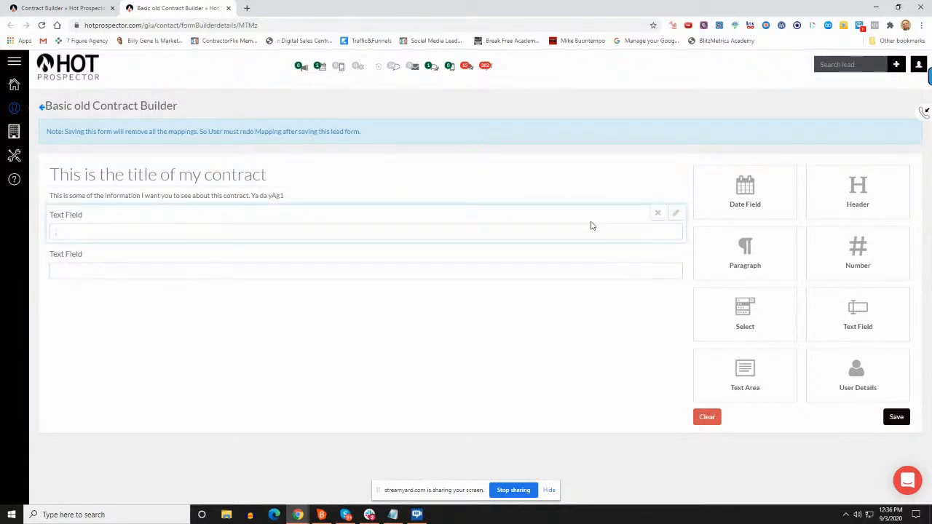
Review the first Text Field's settings, including its role access limit, and remove that field from the contract form
left_click(676, 214)
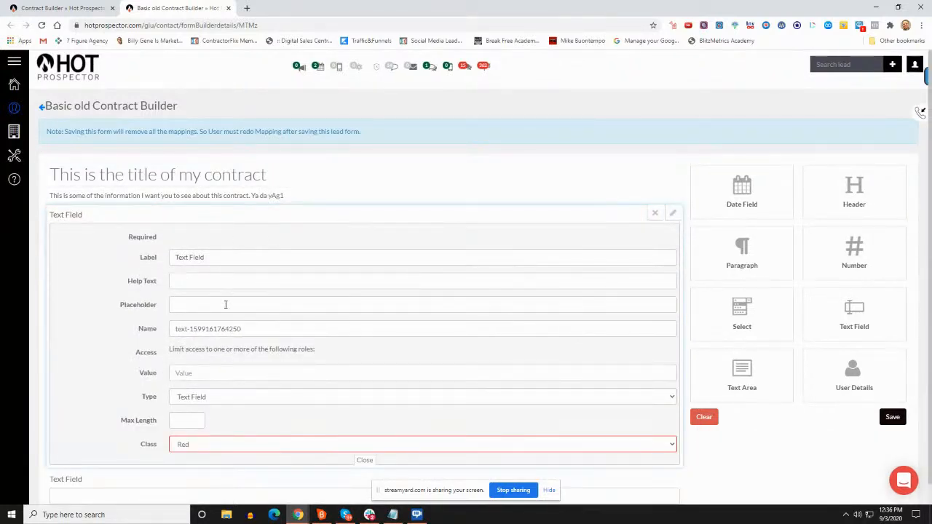
left_click(247, 398)
left_click_drag(318, 349, 109, 356)
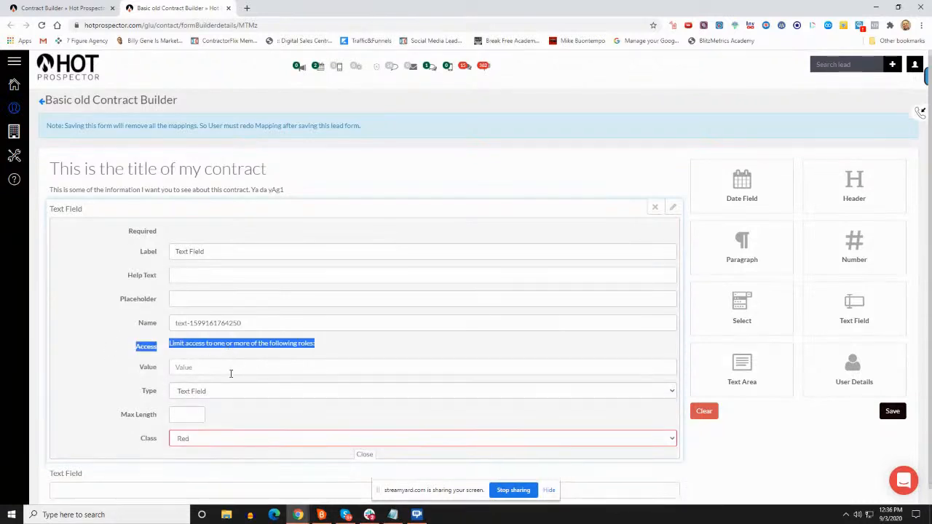
scroll(231, 374, "down", 1)
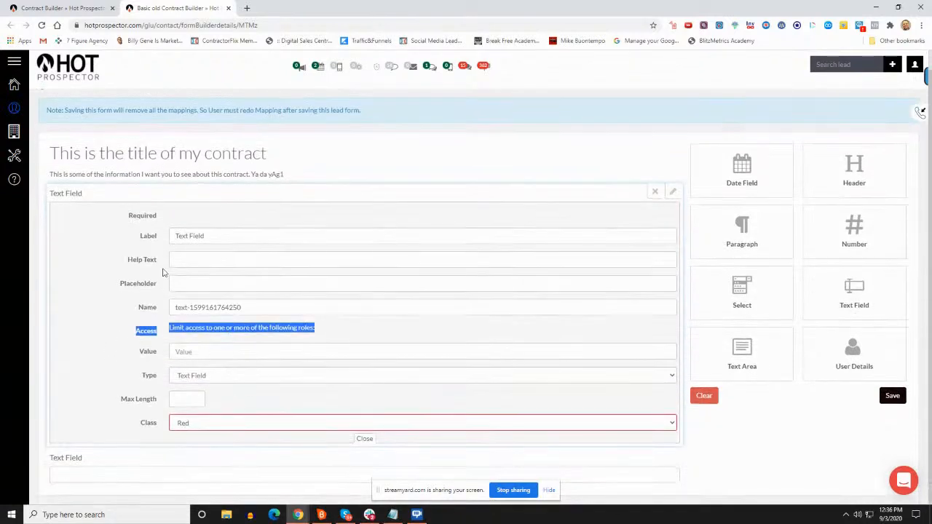
left_click(234, 236)
left_click(672, 190)
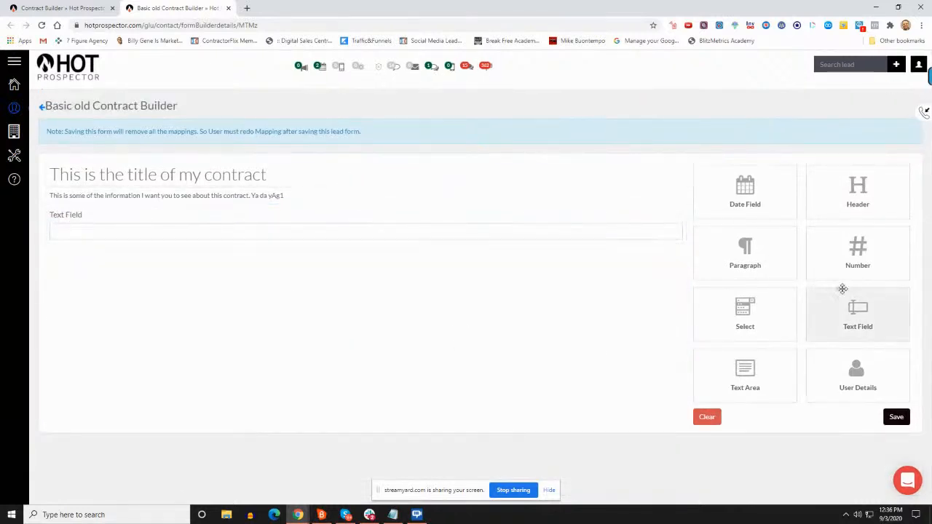
Save the contract form and return to the list of contracts
left_click(897, 417)
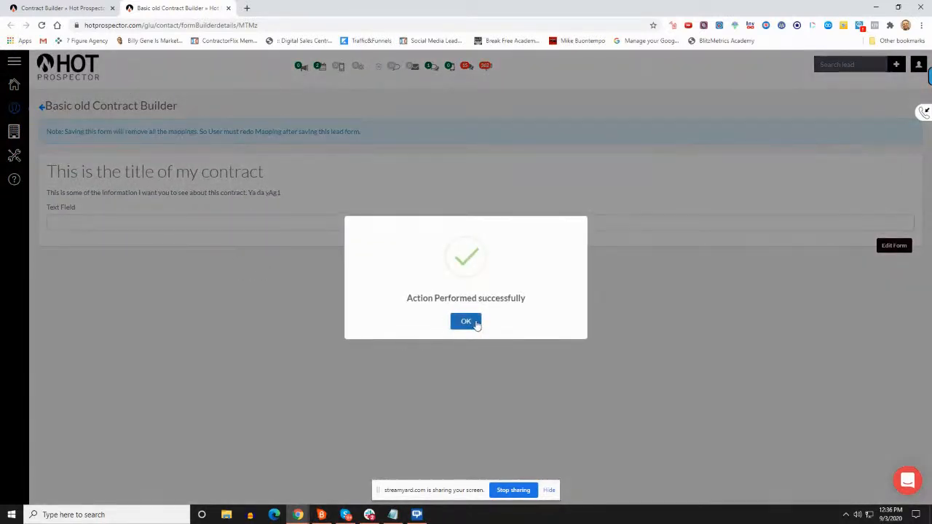
left_click(472, 321)
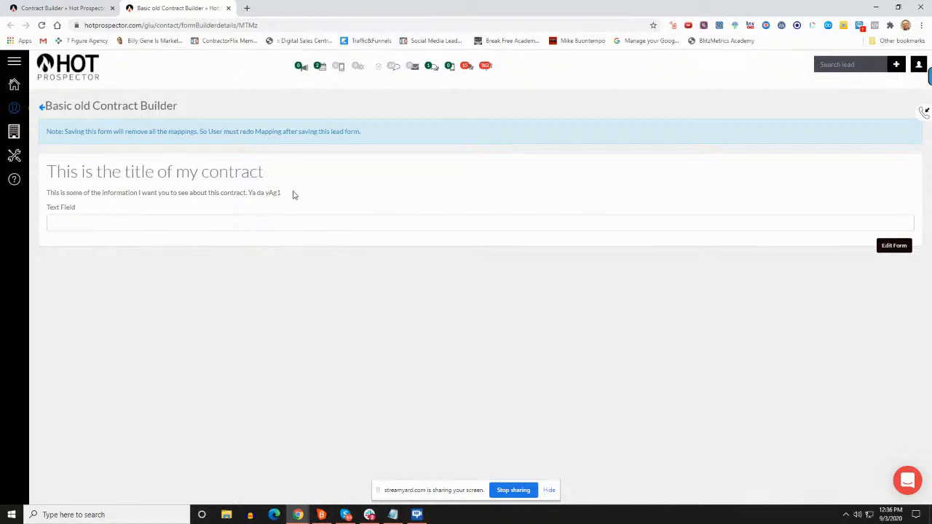
left_click(41, 106)
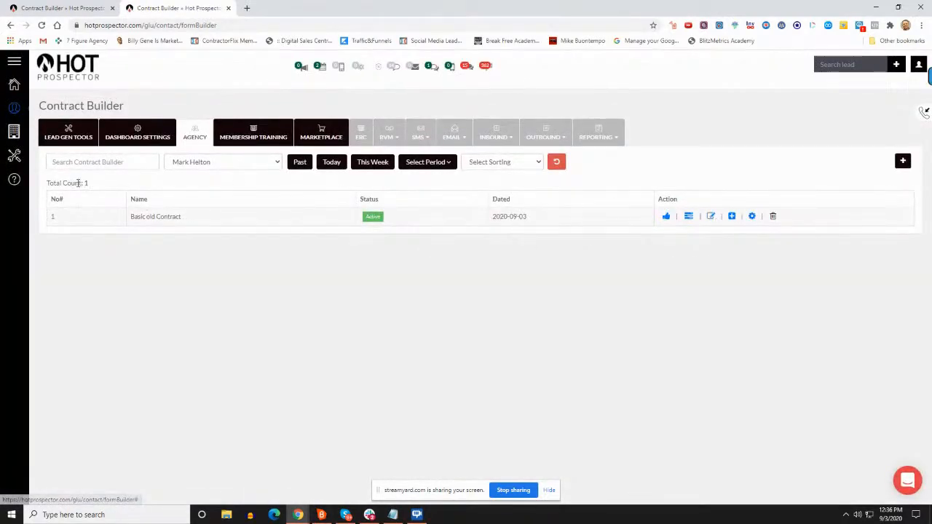
Go to the Leads Manager and open the record of the first lead under Upcoming Appointments
mouse_move(32, 130)
left_click(36, 108)
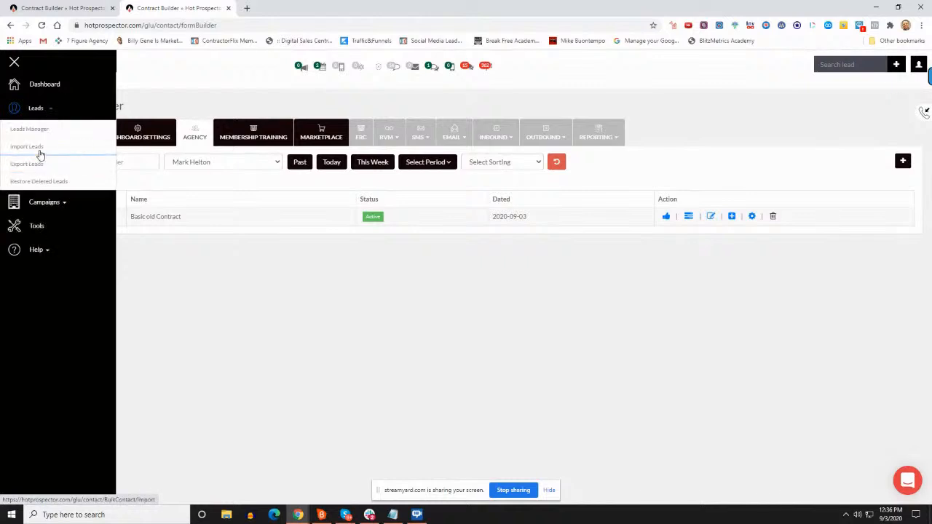
left_click(32, 130)
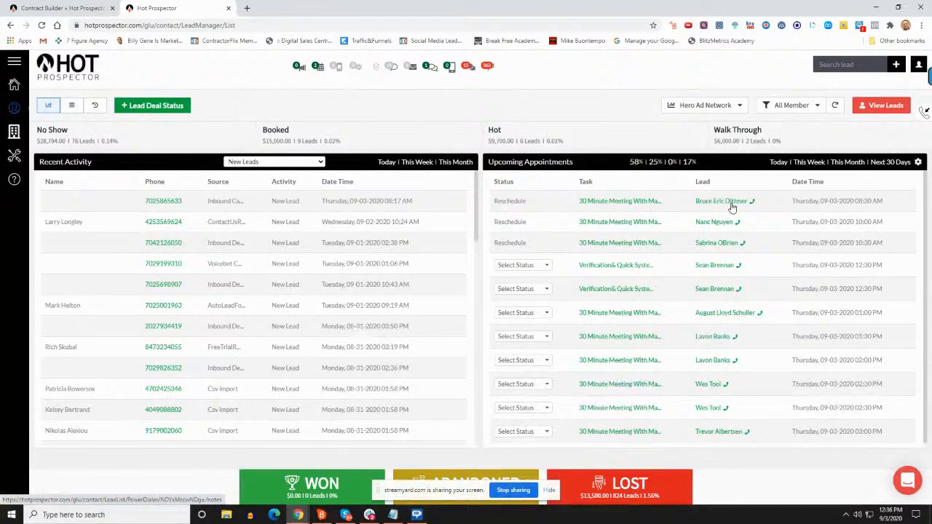
left_click(730, 201)
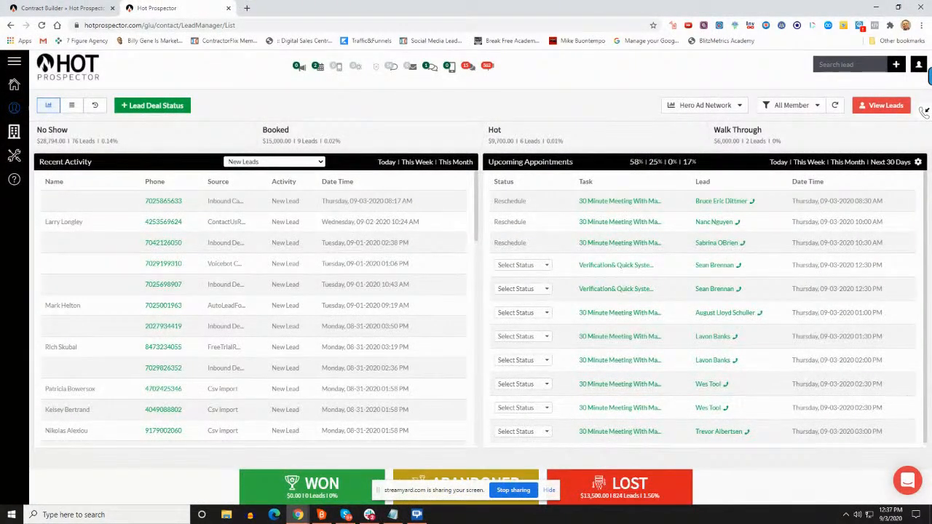
left_click(707, 202)
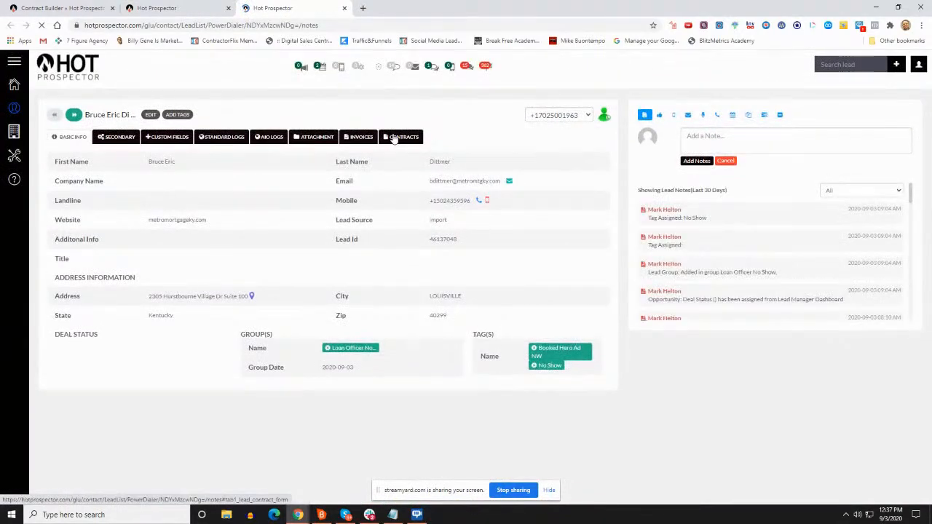
Choose Basic old Contract for the lead's contract and review the message's {profile_url} token and the Email Notify option
left_click(399, 137)
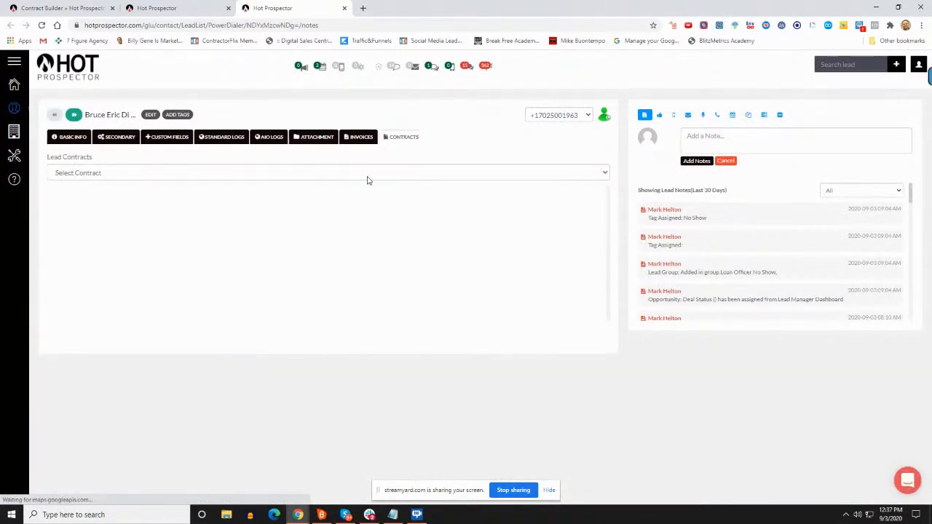
left_click(350, 193)
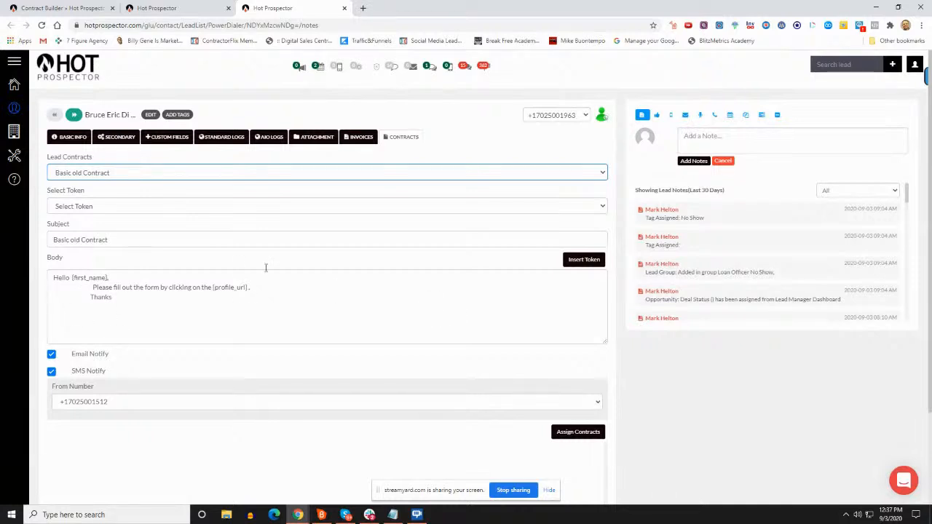
left_click_drag(212, 287, 250, 288)
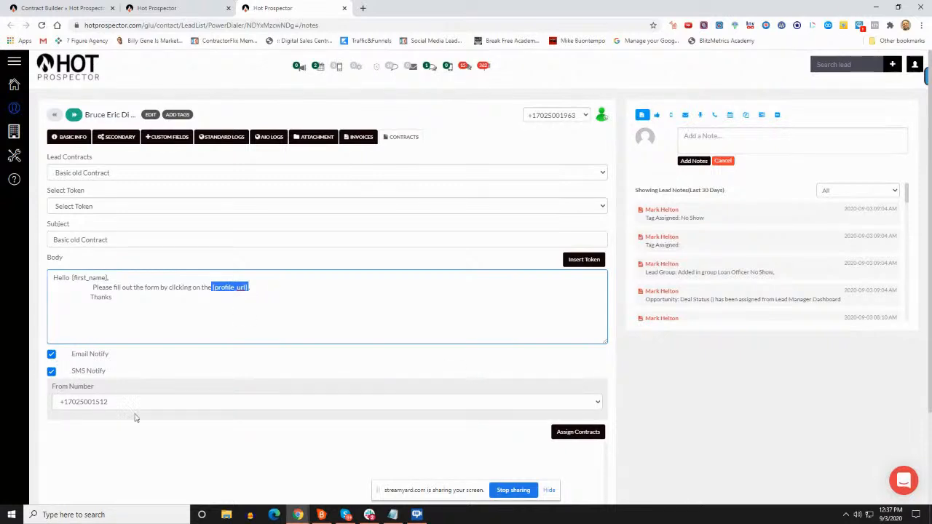
left_click(51, 356)
left_click(51, 356)
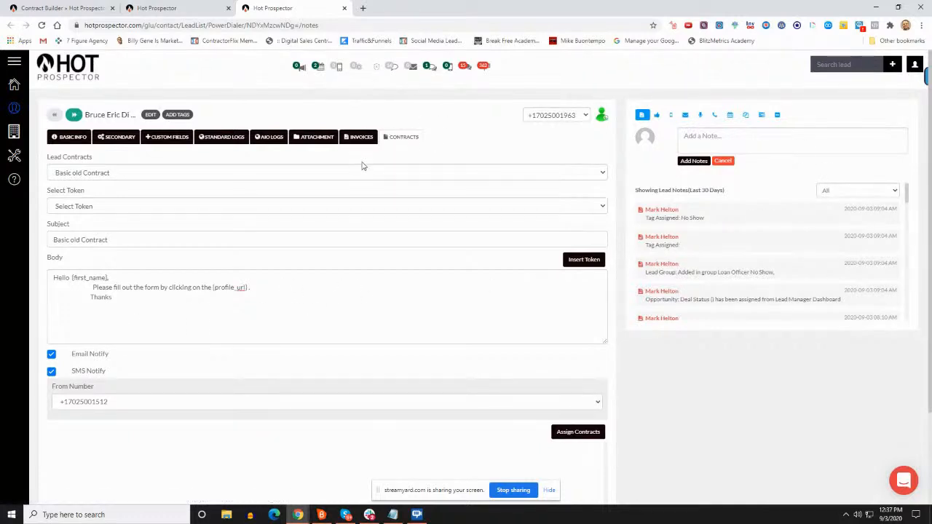
Examine the lead's attachment upload area and compare it with the contract assignment form
left_click(310, 138)
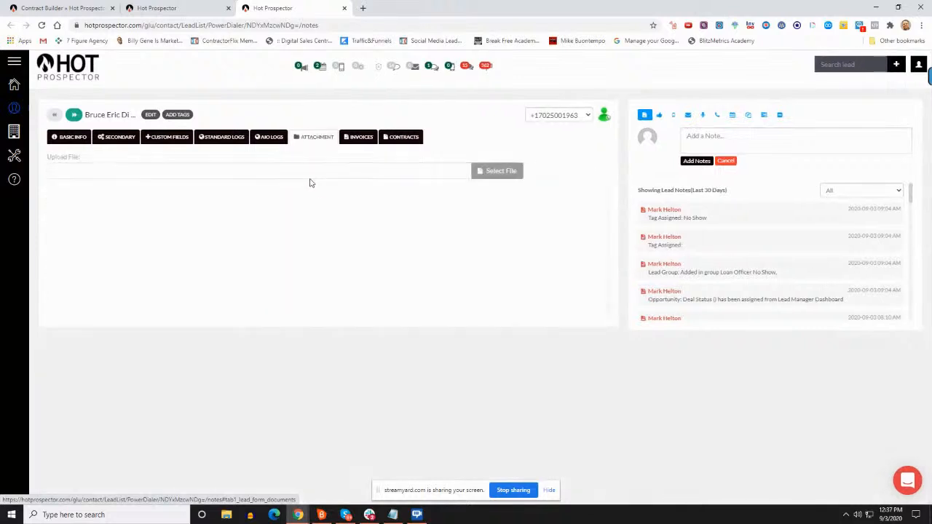
left_click(388, 138)
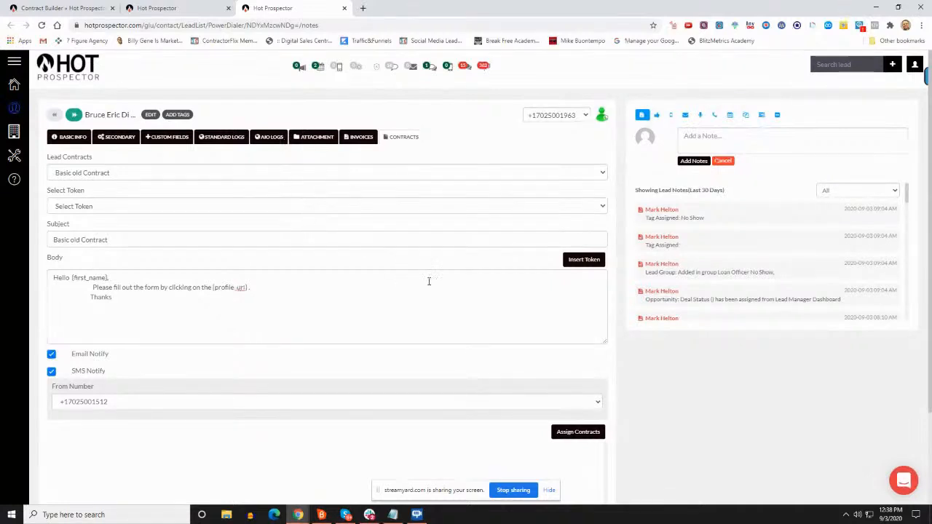
left_click(832, 64)
left_click(310, 139)
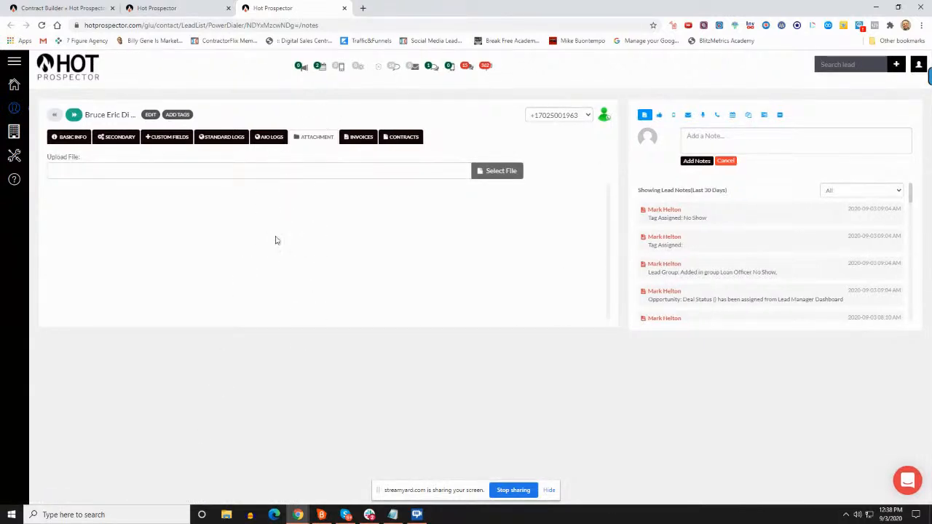
Open the help Knowledge Base and look through its article categories
left_click(14, 179)
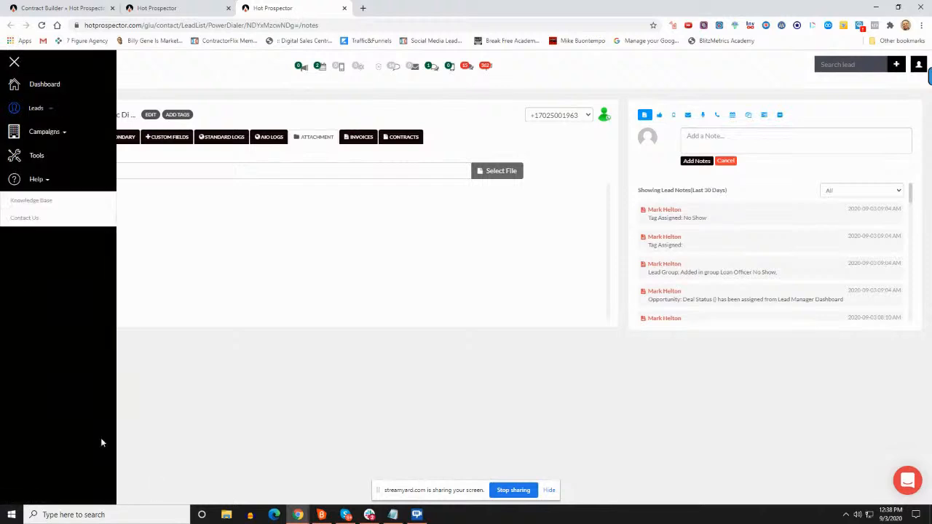
left_click(50, 210)
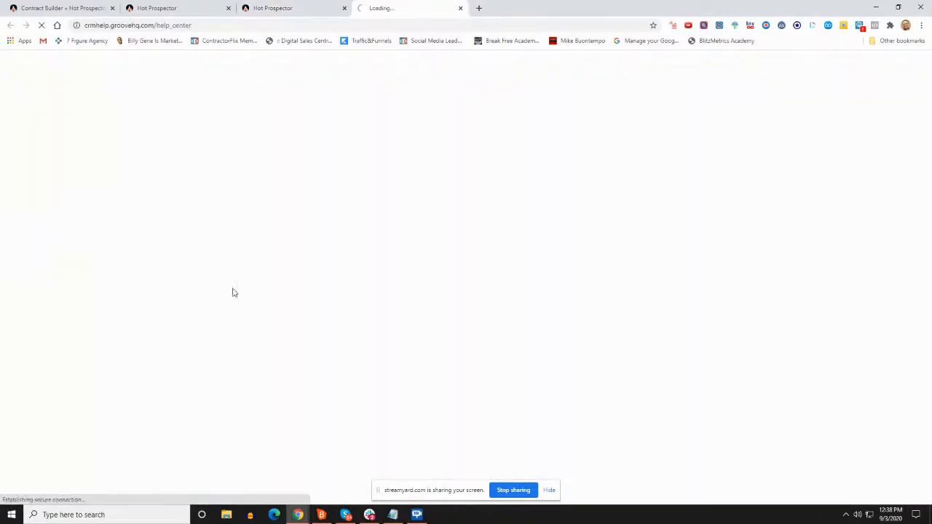
scroll(369, 352, "down", 2)
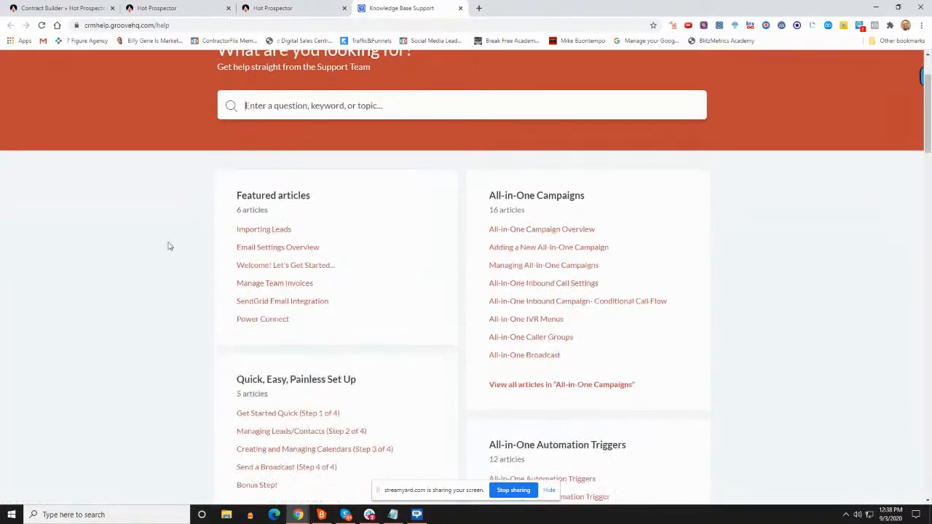
scroll(561, 308, "down", 2)
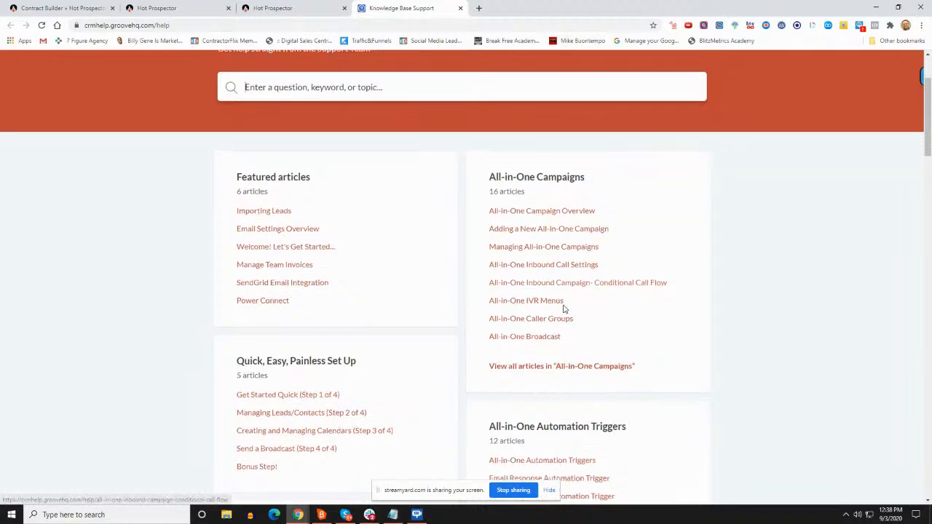
scroll(389, 379, "down", 2)
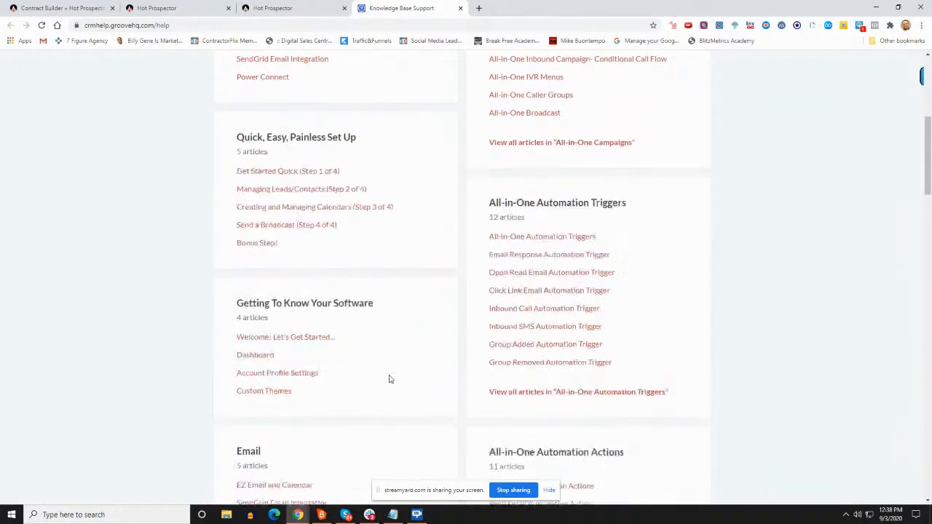
scroll(383, 362, "up", 5)
Search the Knowledge Base for "contrac" and open the Contracts and Proposals article
left_click(319, 201)
type("contra")
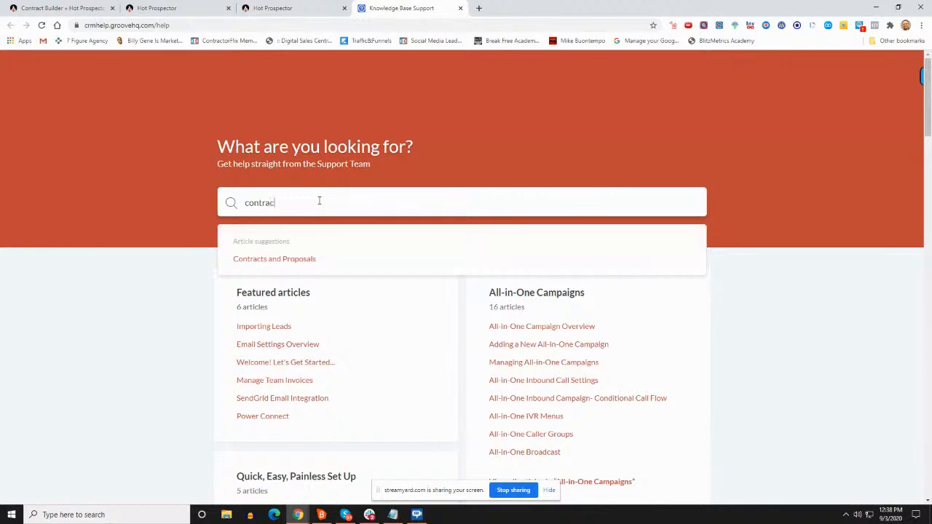
type("c")
left_click(290, 259)
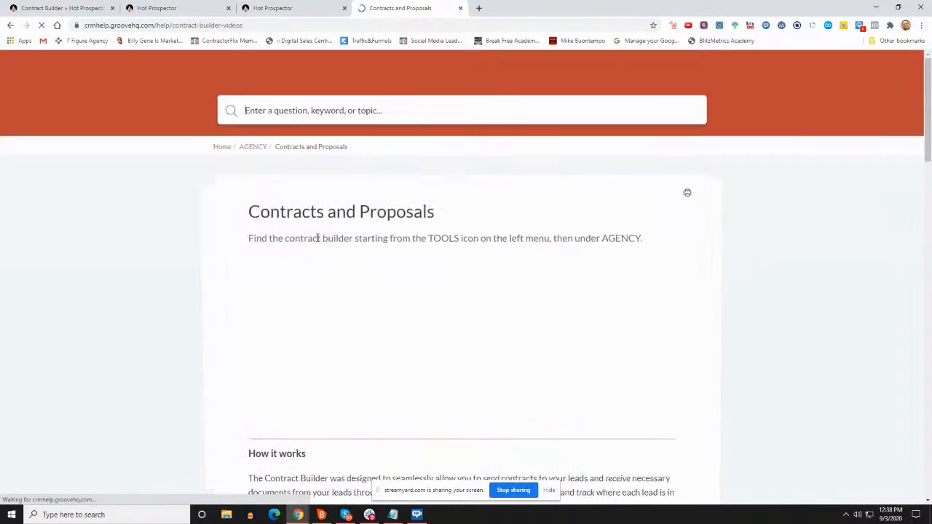
Look through the article's instructions and videos on creating, building and mapping contracts and adding notifications, and close the article
scroll(364, 287, "down", 2)
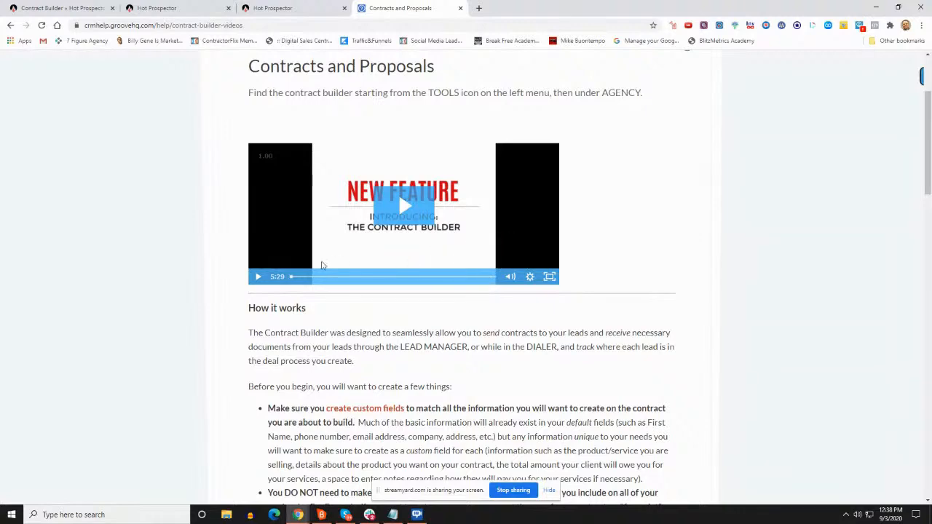
scroll(419, 289, "down", 6)
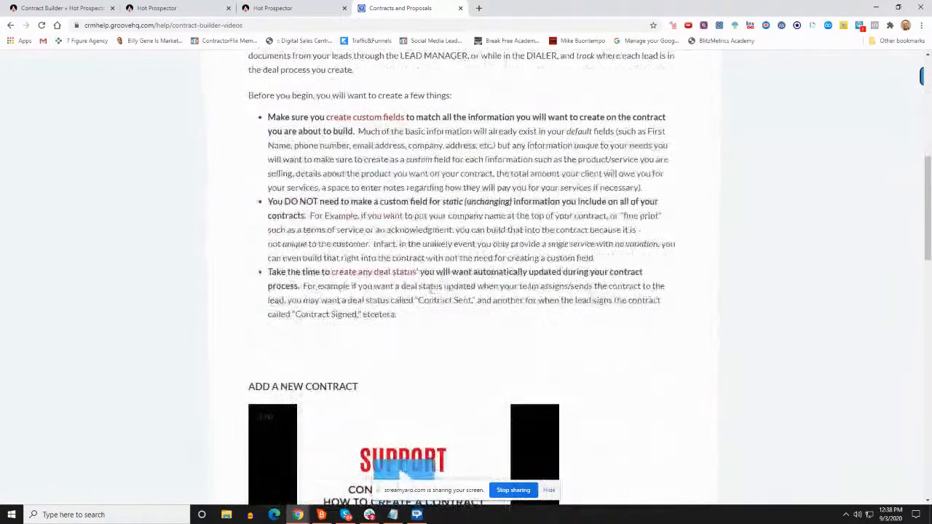
scroll(420, 289, "down", 3)
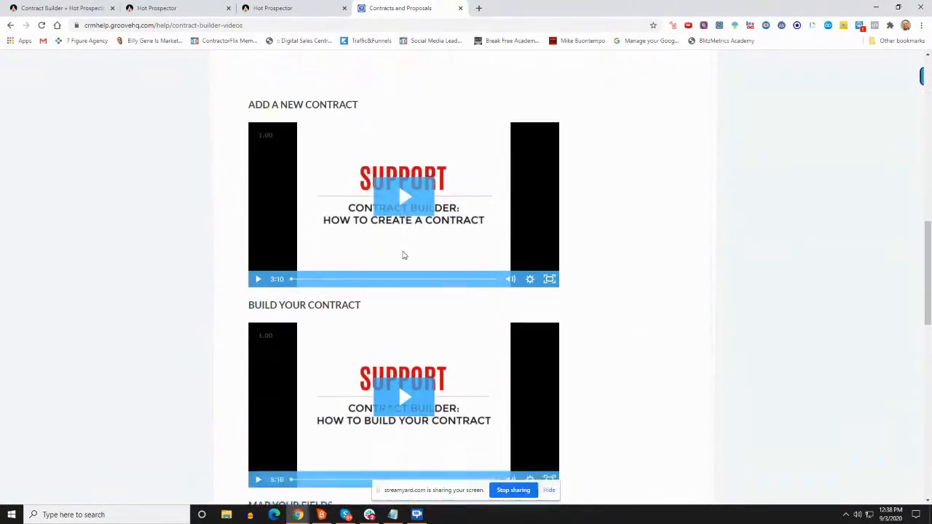
scroll(401, 244, "down", 1)
scroll(399, 234, "up", 2)
scroll(393, 241, "down", 2)
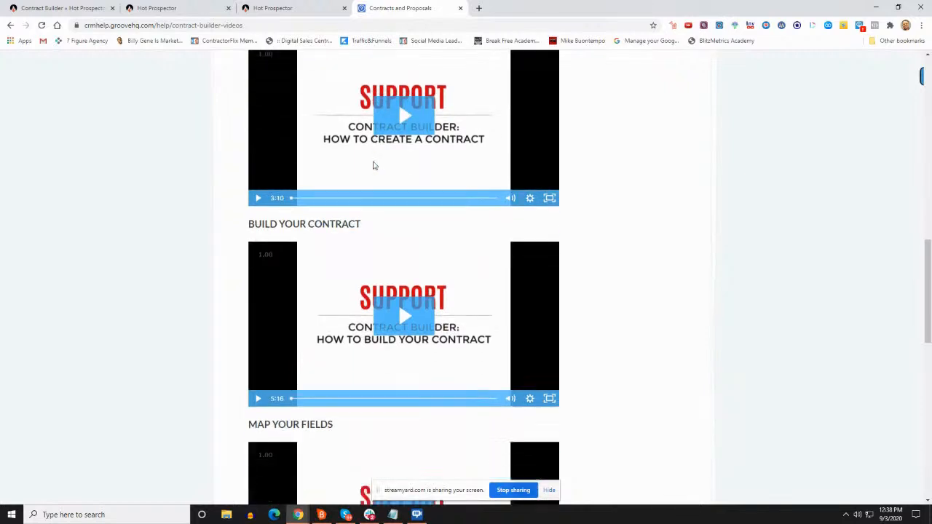
scroll(386, 240, "down", 3)
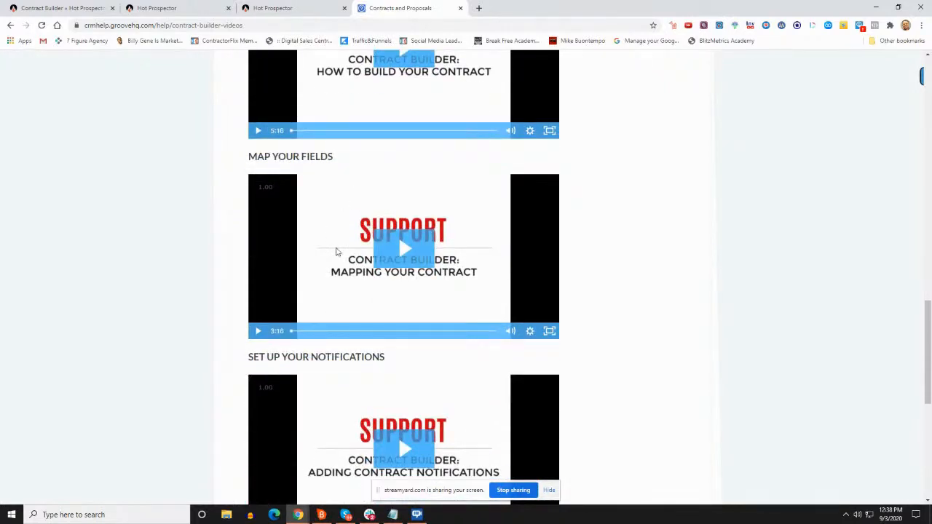
scroll(378, 284, "down", 2)
scroll(415, 338, "down", 2)
scroll(414, 345, "up", 15)
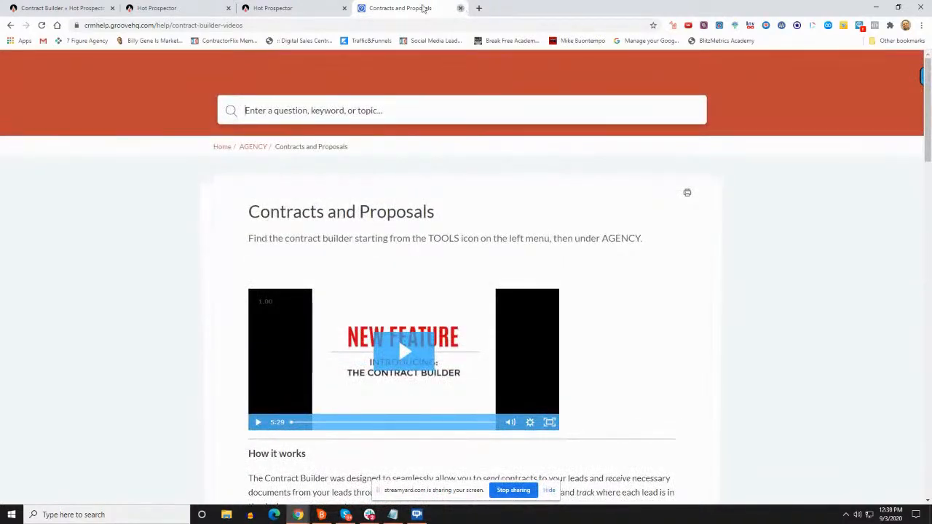
left_click(461, 8)
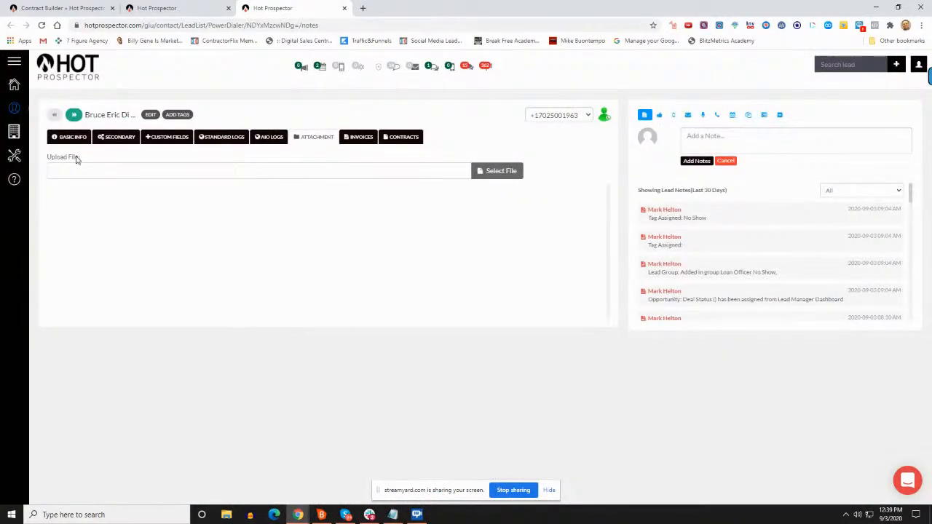
View the lead's basic info and invoices, and open a blank new invoice for the lead
left_click(68, 137)
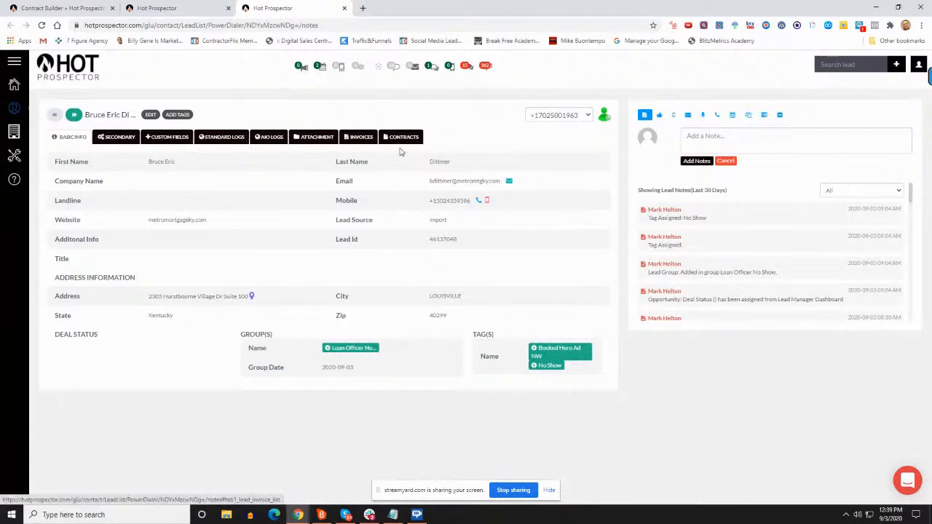
left_click(354, 137)
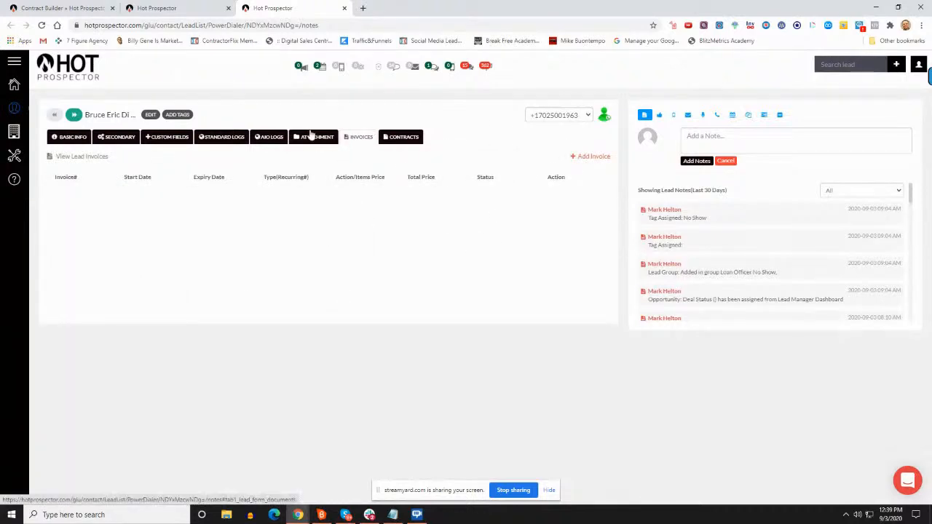
left_click(588, 157)
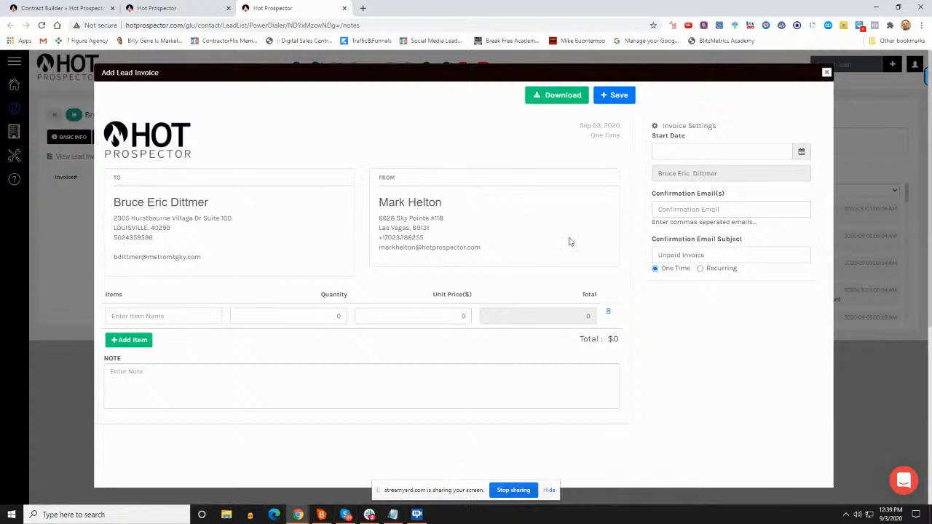
Close the blank invoice, open the account's advanced Payment Method settings and examine the Stripe Payment Setting section
left_click(827, 72)
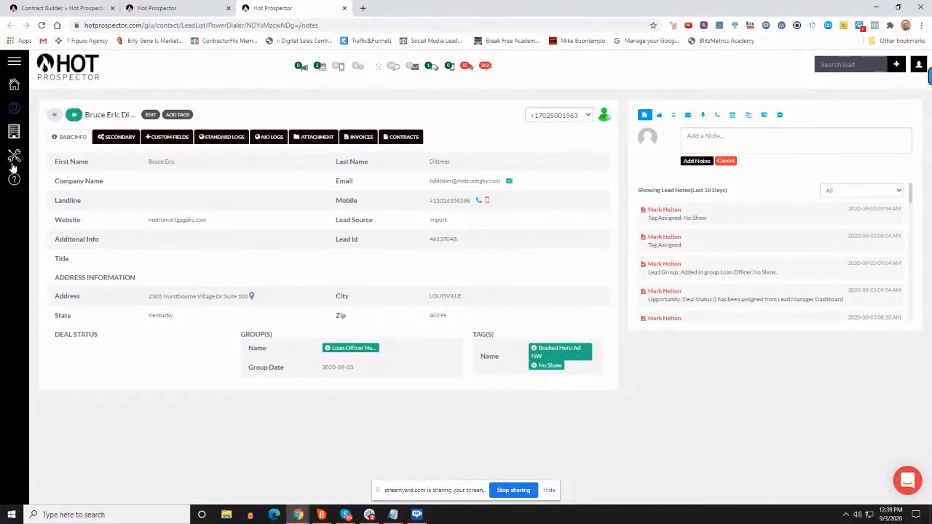
left_click(918, 64)
left_click(877, 93)
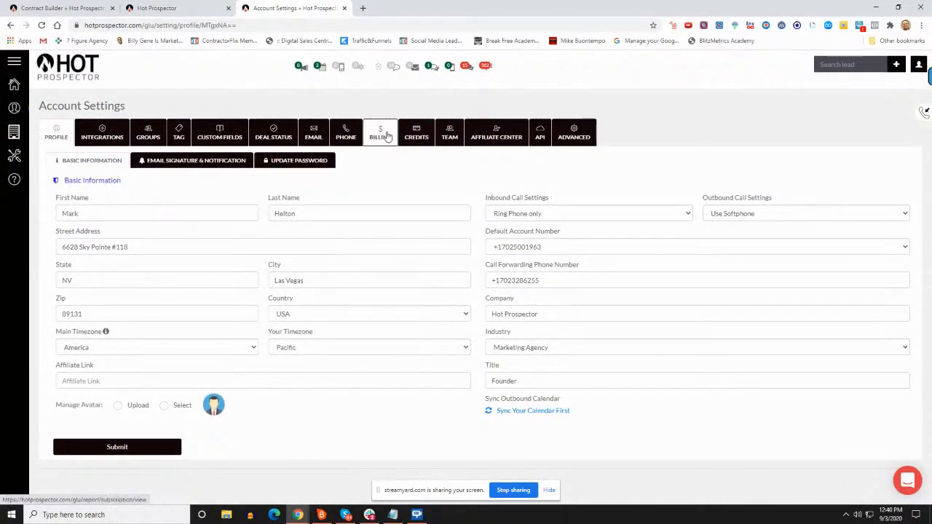
left_click(574, 133)
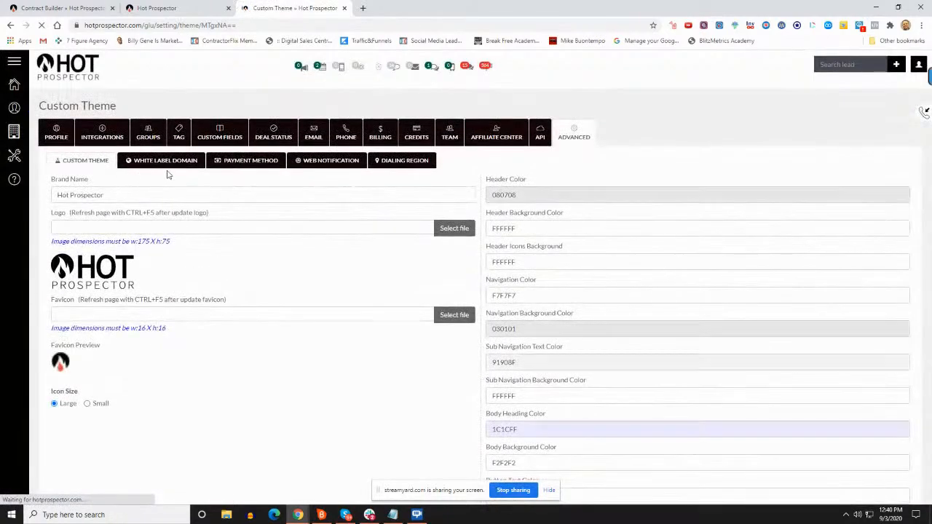
left_click(229, 161)
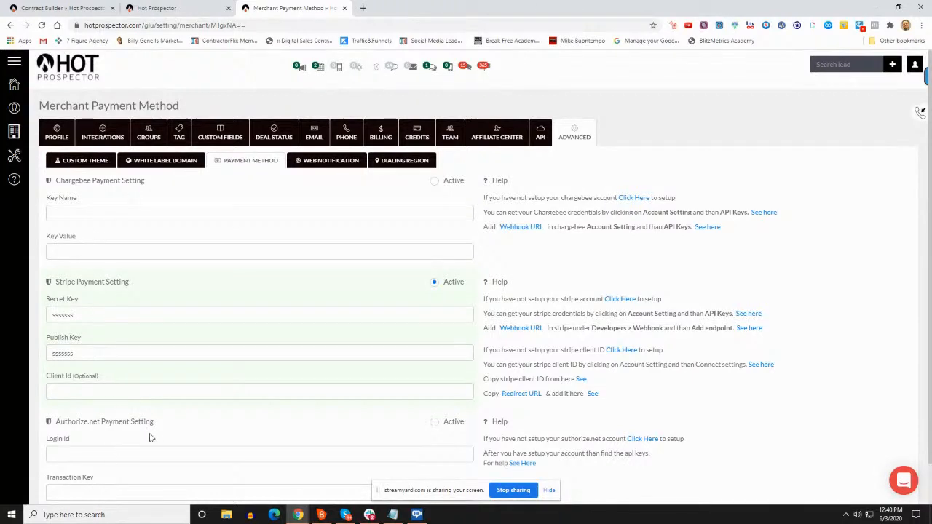
left_click_drag(150, 290, 54, 293)
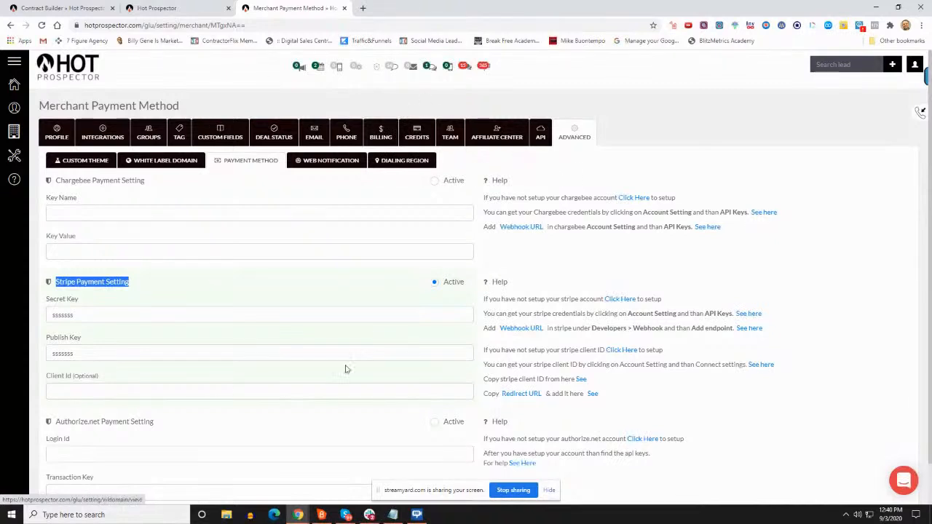
left_click(361, 6)
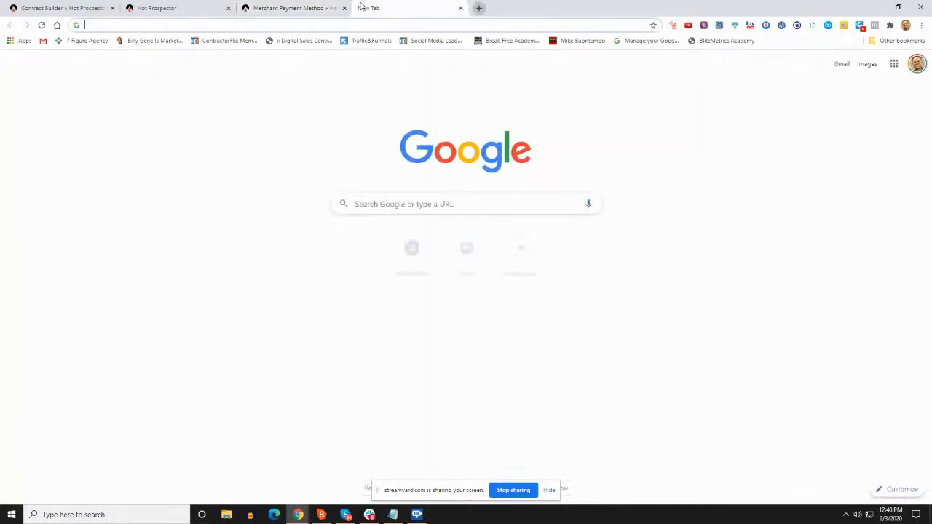
type("st")
key("BackSpace")
key("BackSpace")
key("BackSpace")
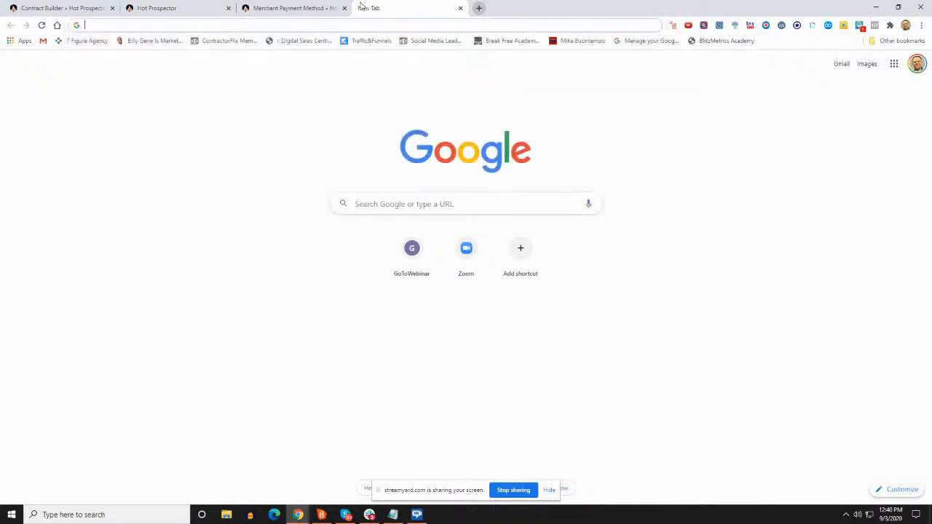
left_click(461, 8)
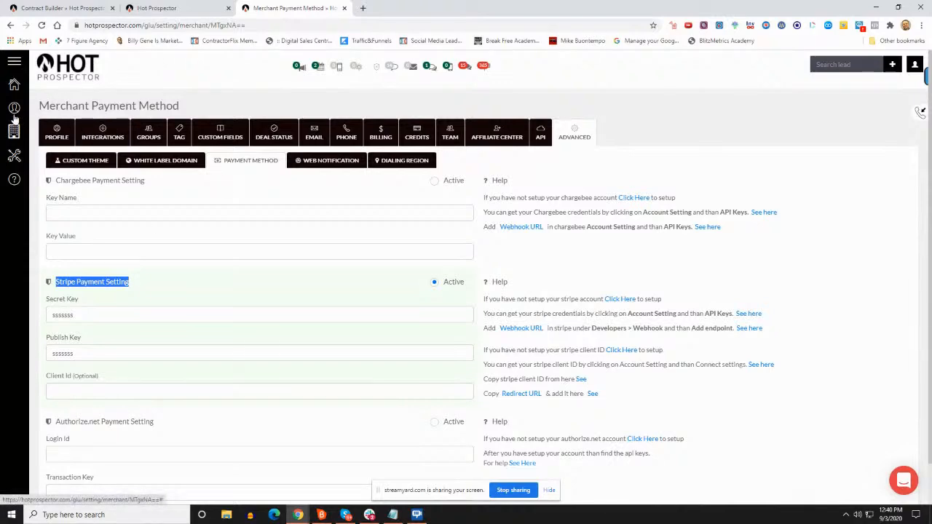
Return to the Contract Builder list, open Basic old Contract for building and add a Date Field below its text field
left_click(199, 7)
left_click(64, 8)
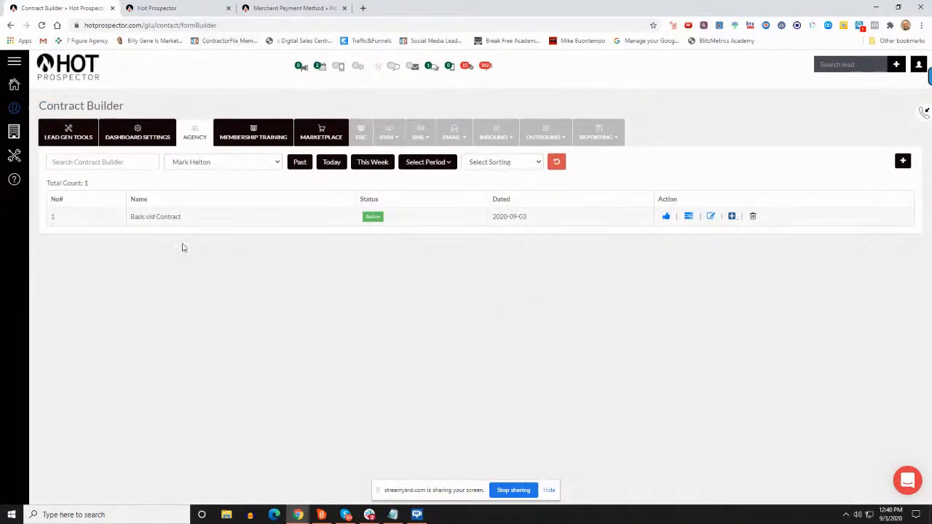
left_click(21, 180)
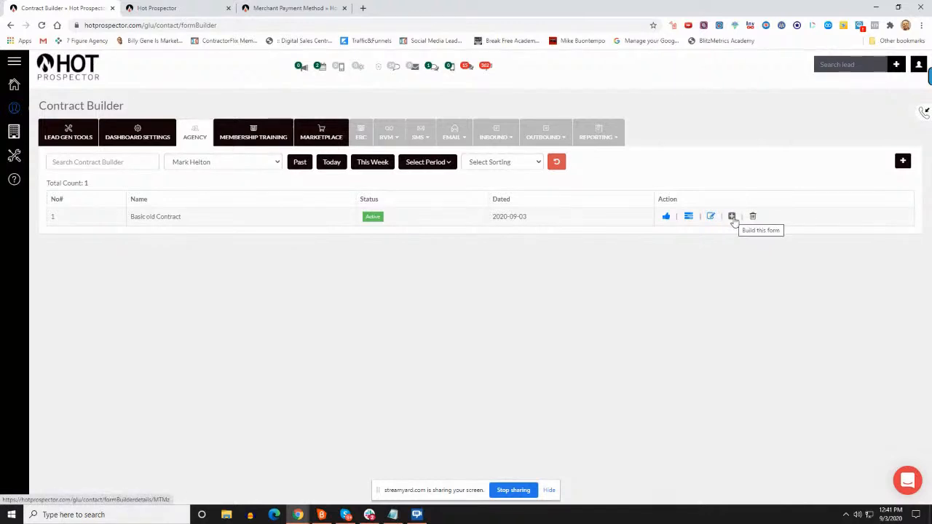
left_click(732, 217)
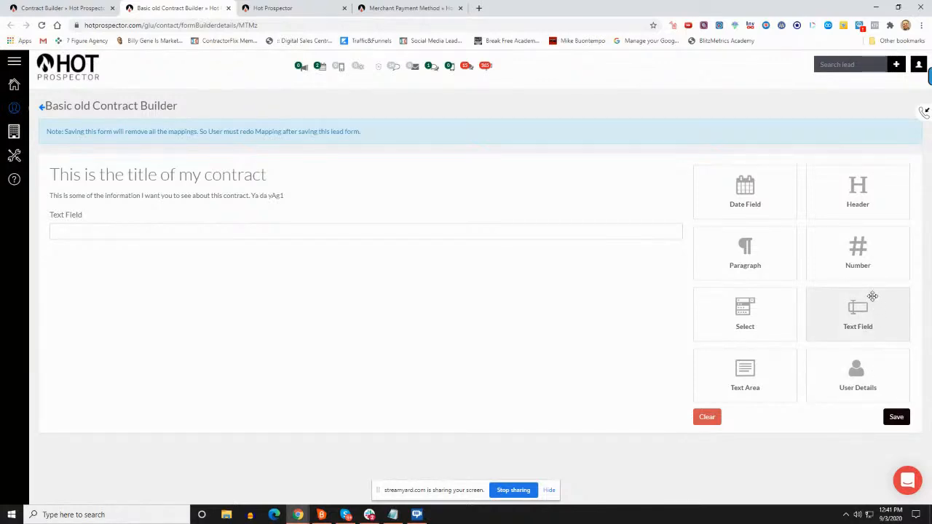
left_click(745, 198)
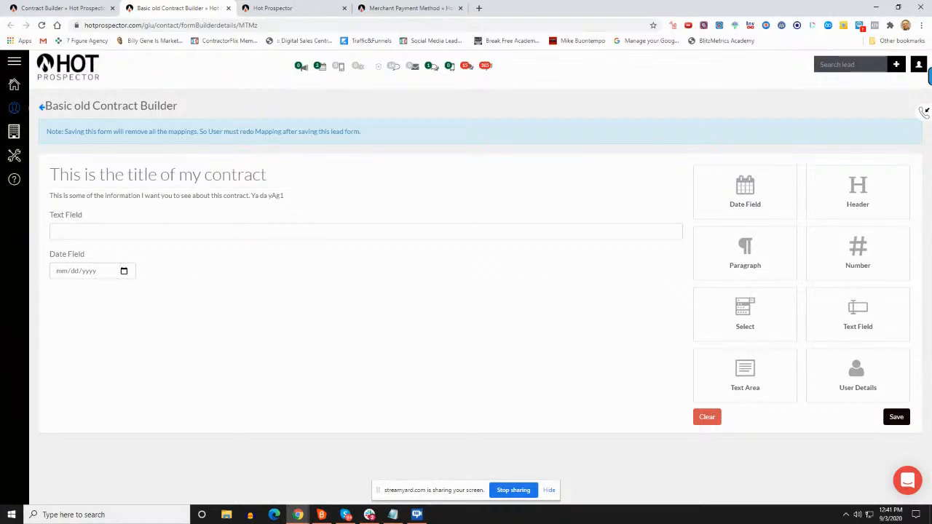
View the lead manager dashboard and return to the merchant payment method settings
left_click(277, 8)
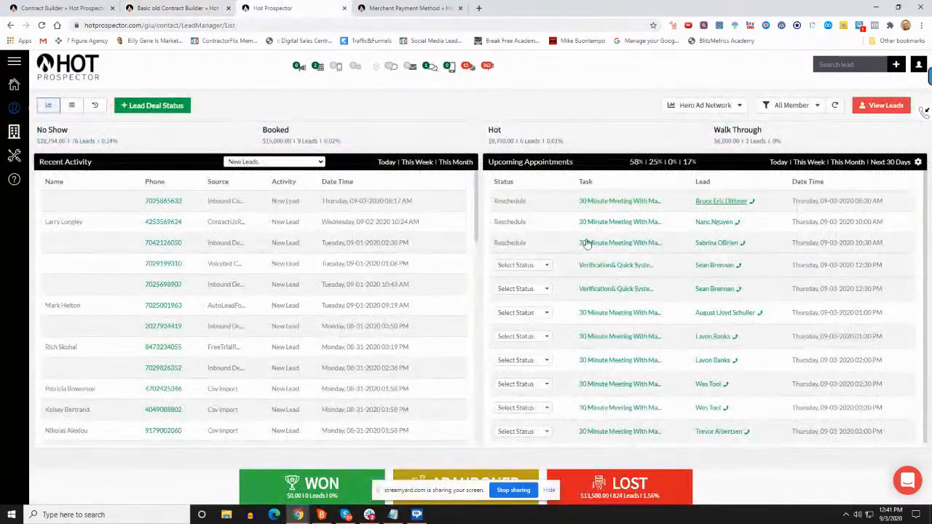
left_click(408, 8)
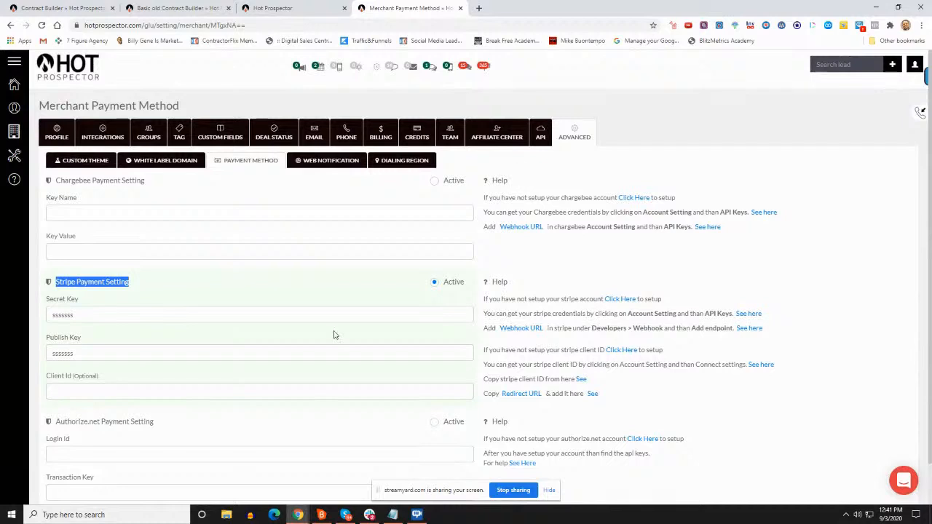